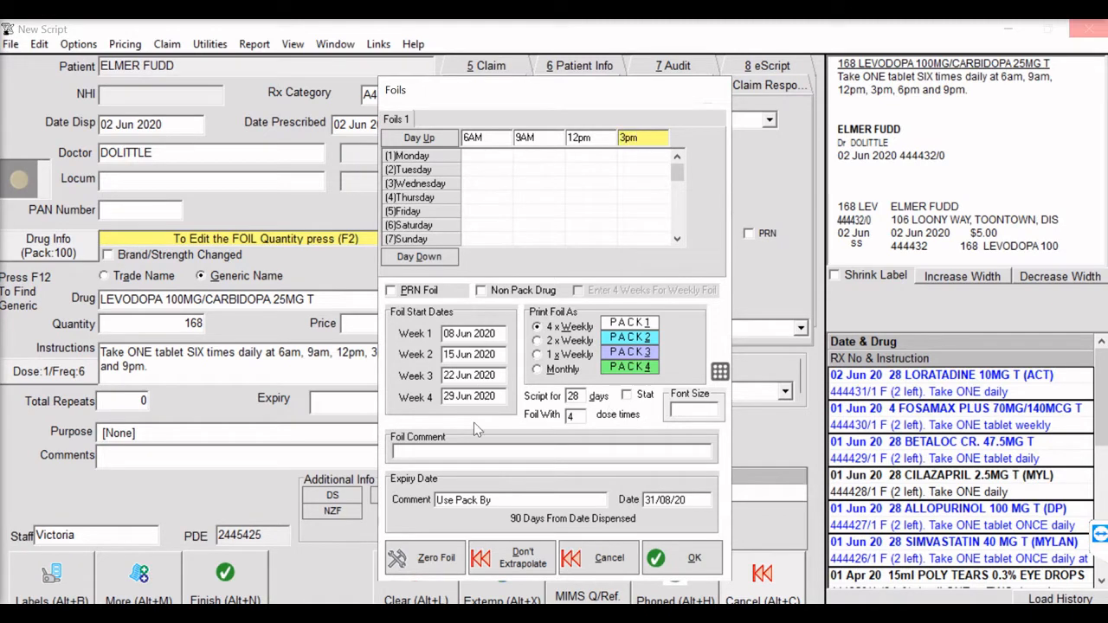
# - Set the levodopa foil to 6 dose times and label the second foil's two columns 6pm and 9pm
pyautogui.doubleClick(573, 416)
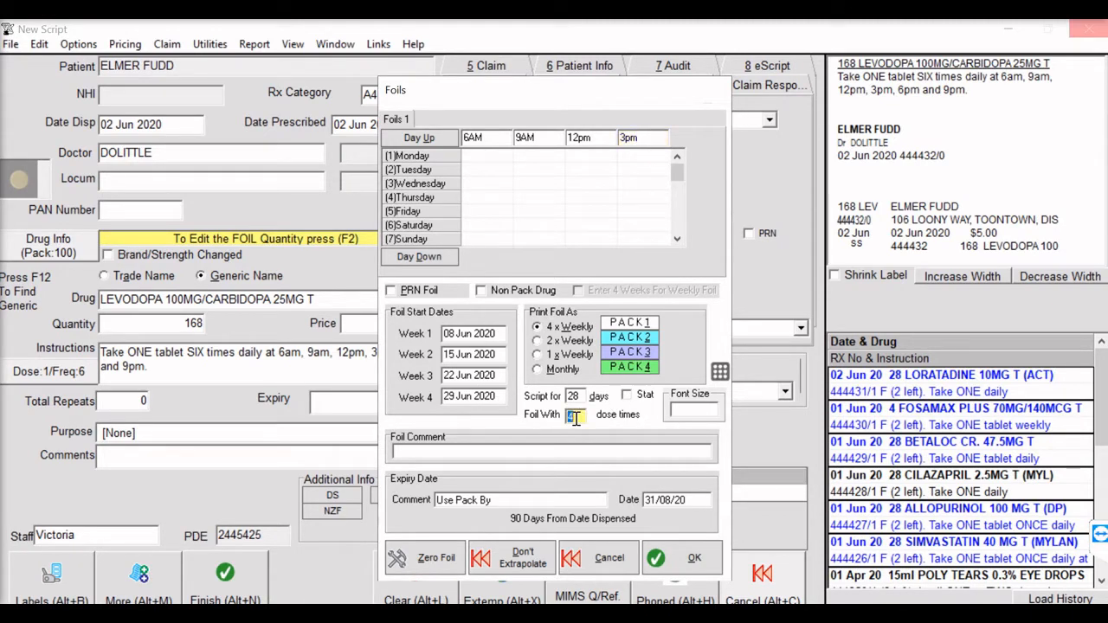
pyautogui.write('6')
pyautogui.press('Return')
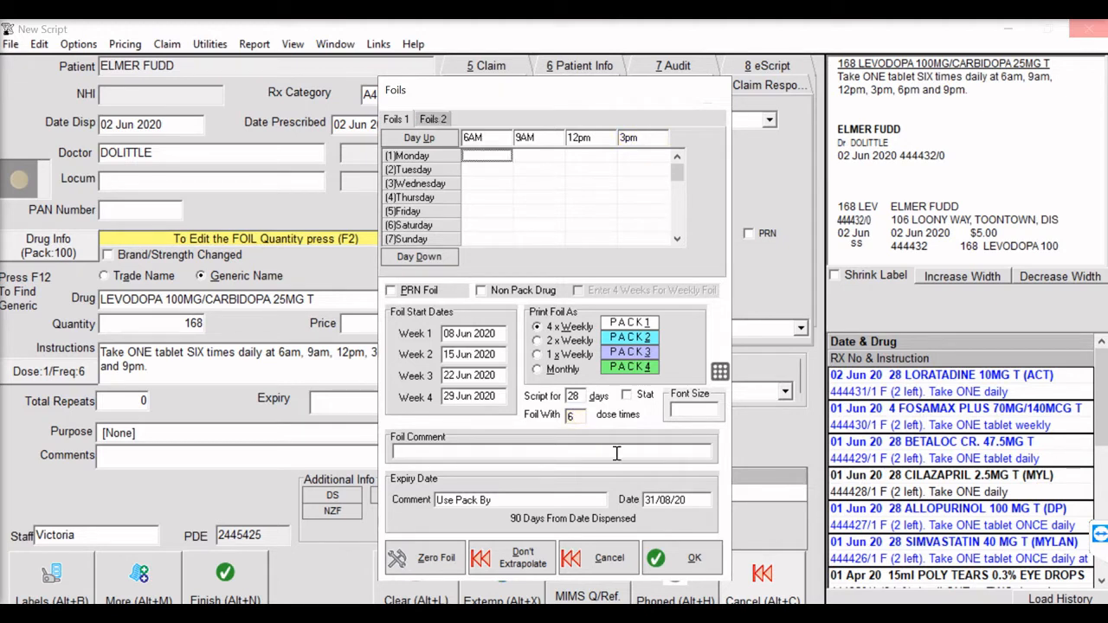
pyautogui.click(440, 121)
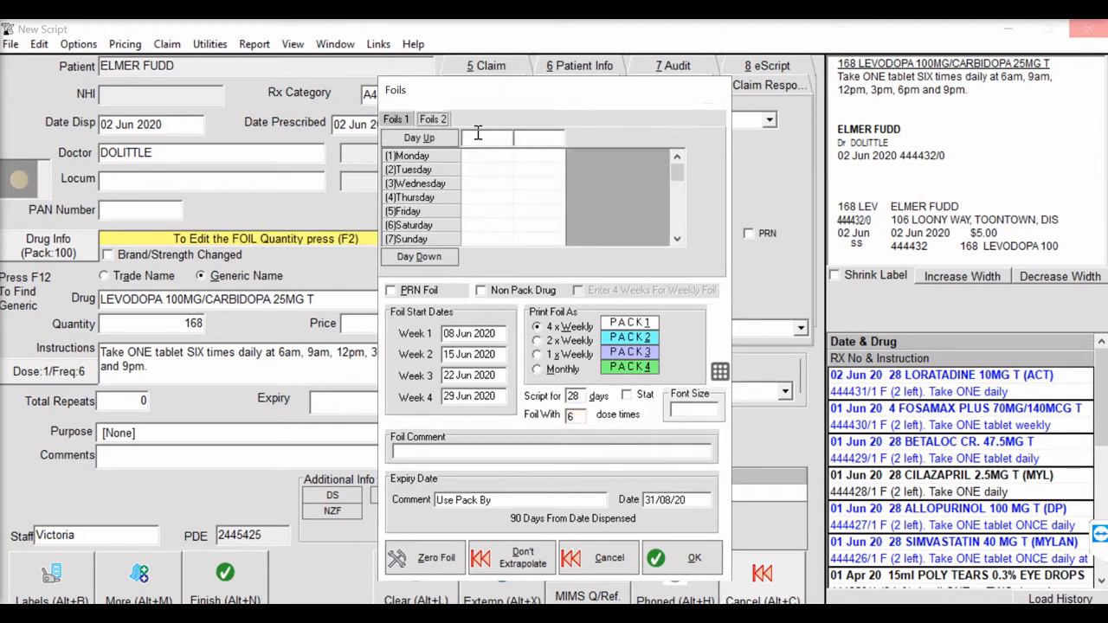
pyautogui.click(476, 135)
pyautogui.write('6pm')
pyautogui.press('Tab')
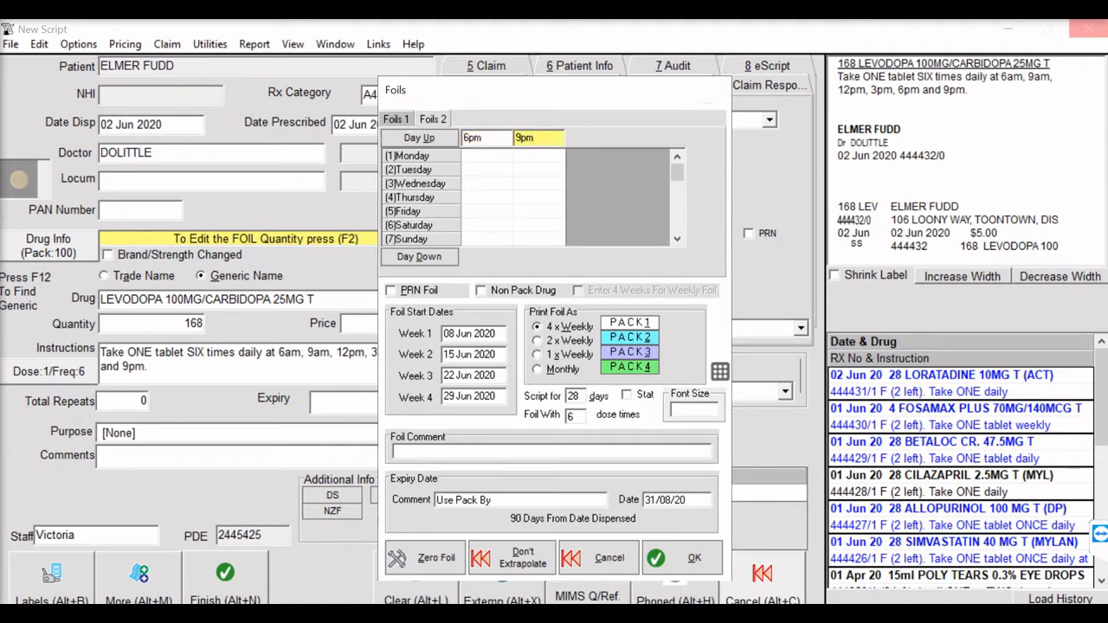
# - Enter 1 tablet on Monday for each of the six dose times across both foils and confirm the foil setup
pyautogui.click(485, 157)
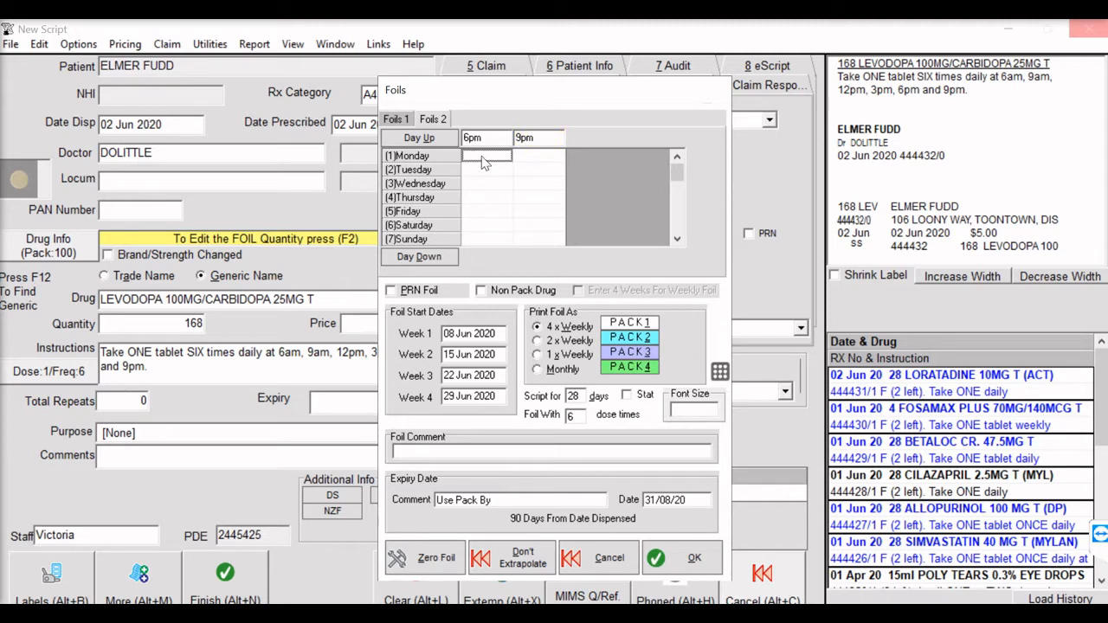
pyautogui.write('1')
pyautogui.click(545, 157)
pyautogui.write('1')
pyautogui.click(401, 120)
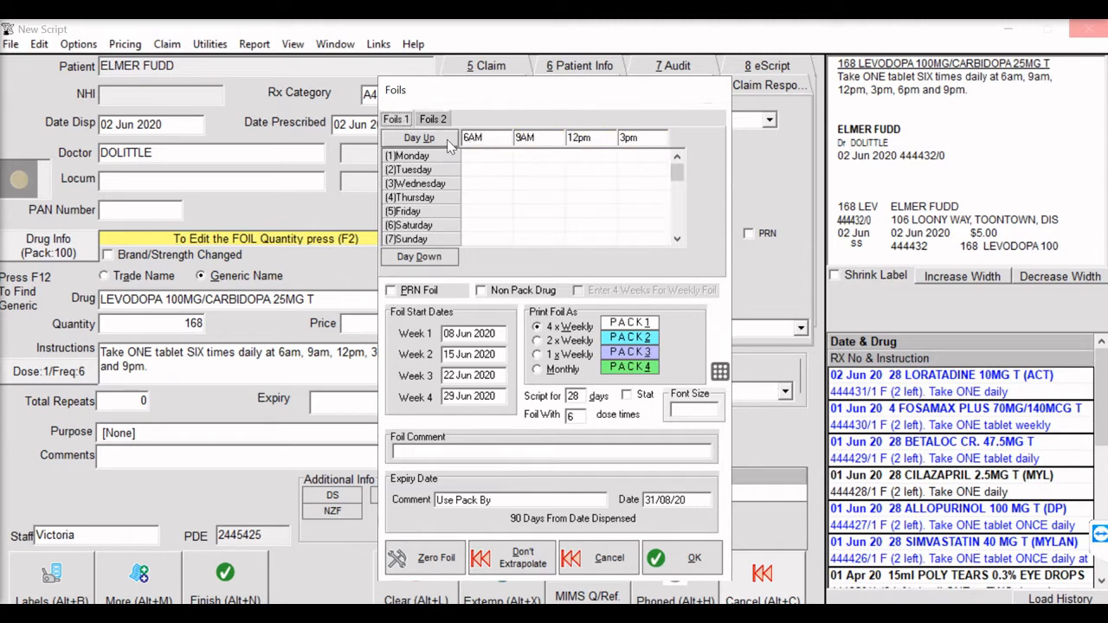
pyautogui.click(474, 156)
pyautogui.write('1')
pyautogui.press('Tab')
pyautogui.write('1')
pyautogui.press('Tab')
pyautogui.write('1')
pyautogui.press('Tab')
pyautogui.write('1')
pyautogui.click(692, 558)
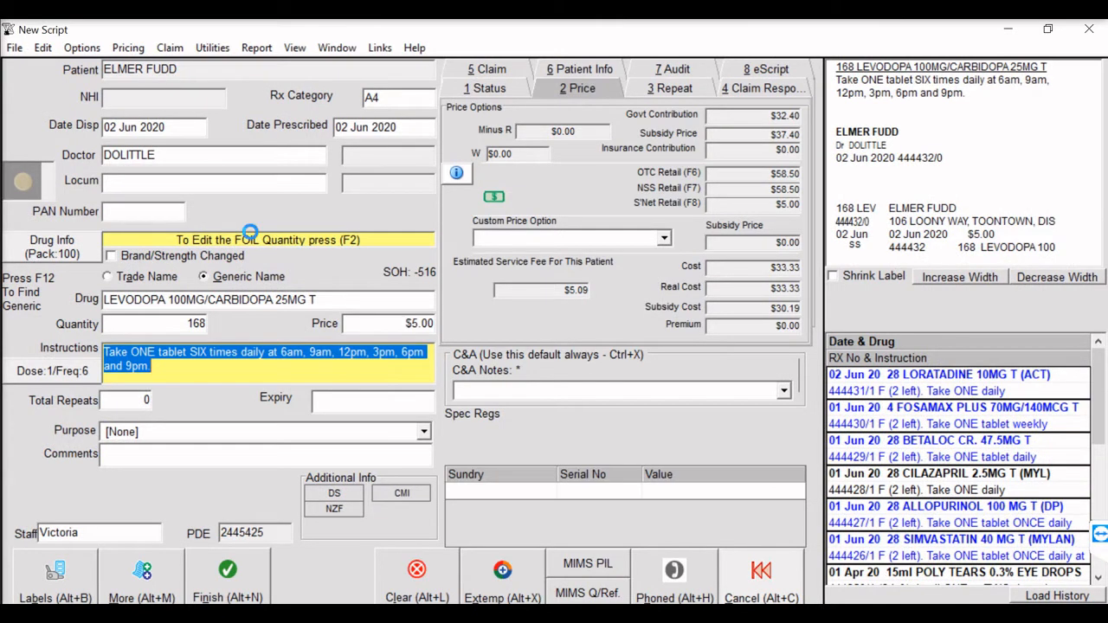
# - Reopen the foil quantities to check the second foil, and complete the levodopa script
pyautogui.press('F2')
pyautogui.click(434, 125)
pyautogui.click(693, 562)
pyautogui.click(139, 577)
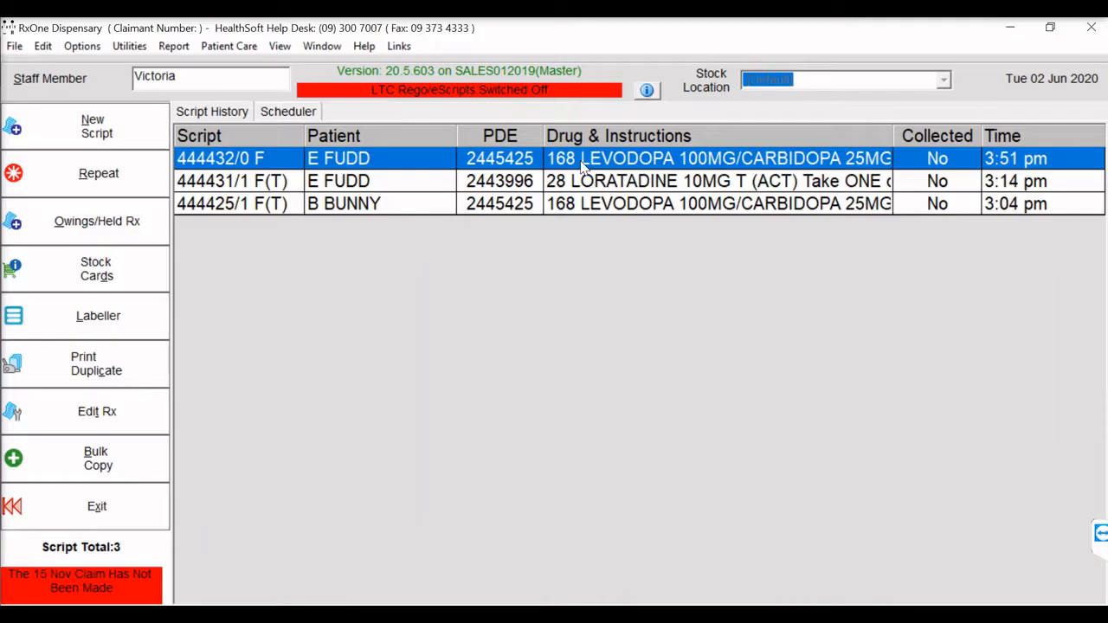
# - Preview the foil of the LEVODOPA 100MG/CARBIDOPA 25MG script and page through its sheets
pyautogui.rightClick(582, 166)
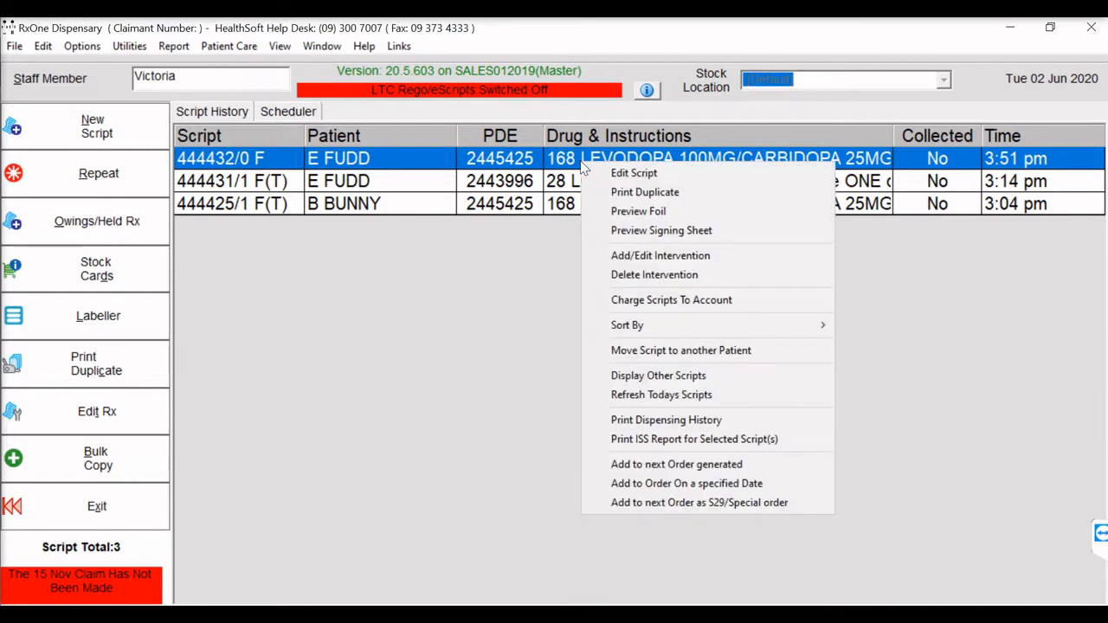
pyautogui.click(626, 214)
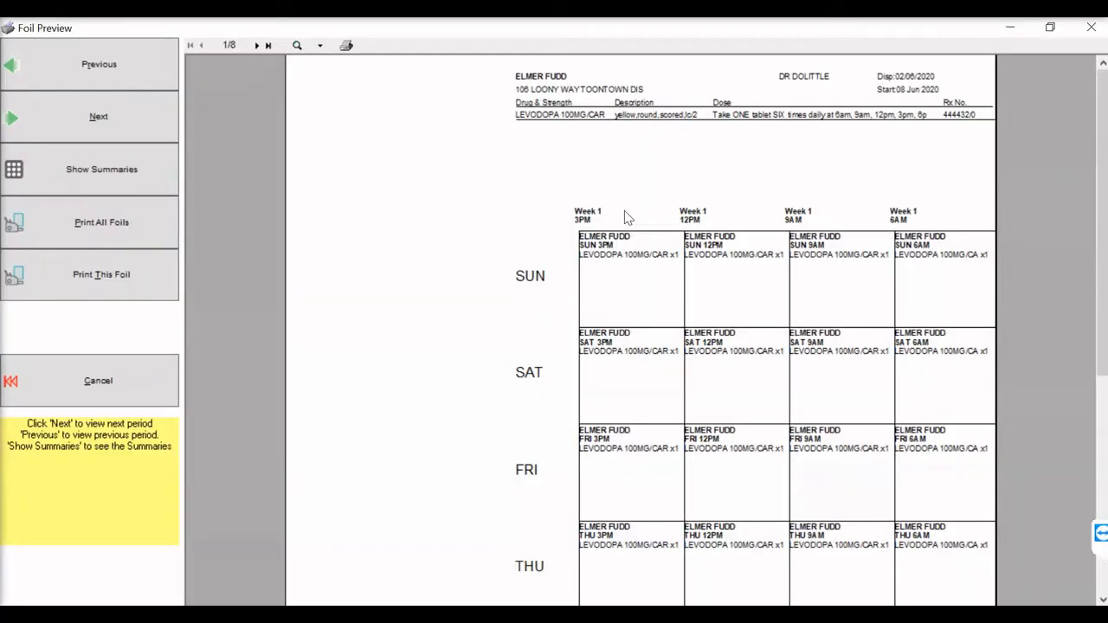
pyautogui.scroll(-1, 660, 193)
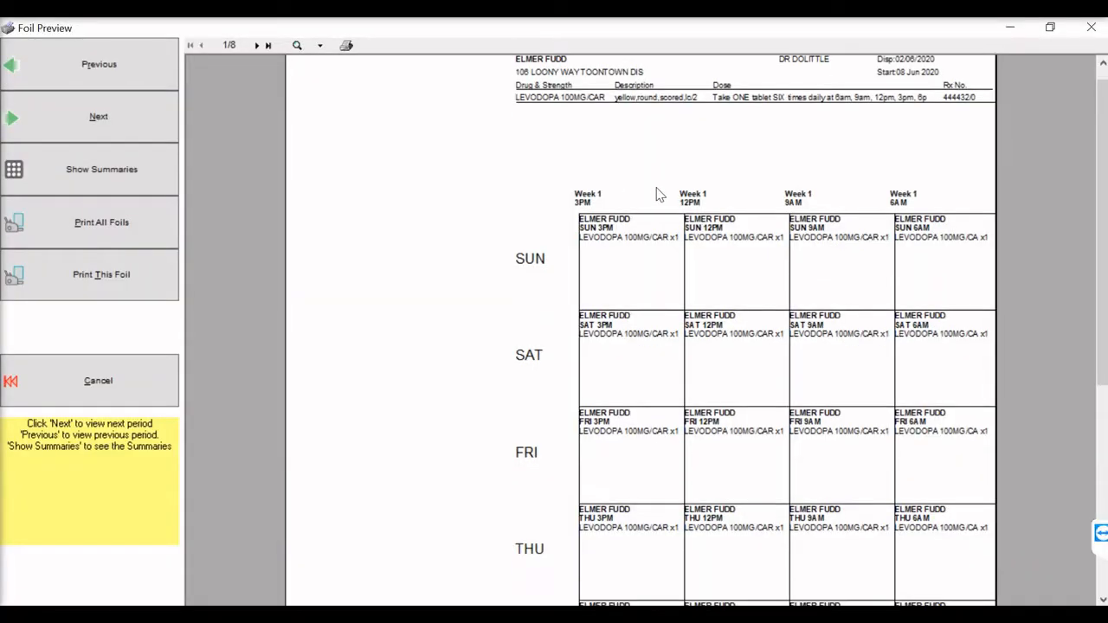
pyautogui.click(128, 130)
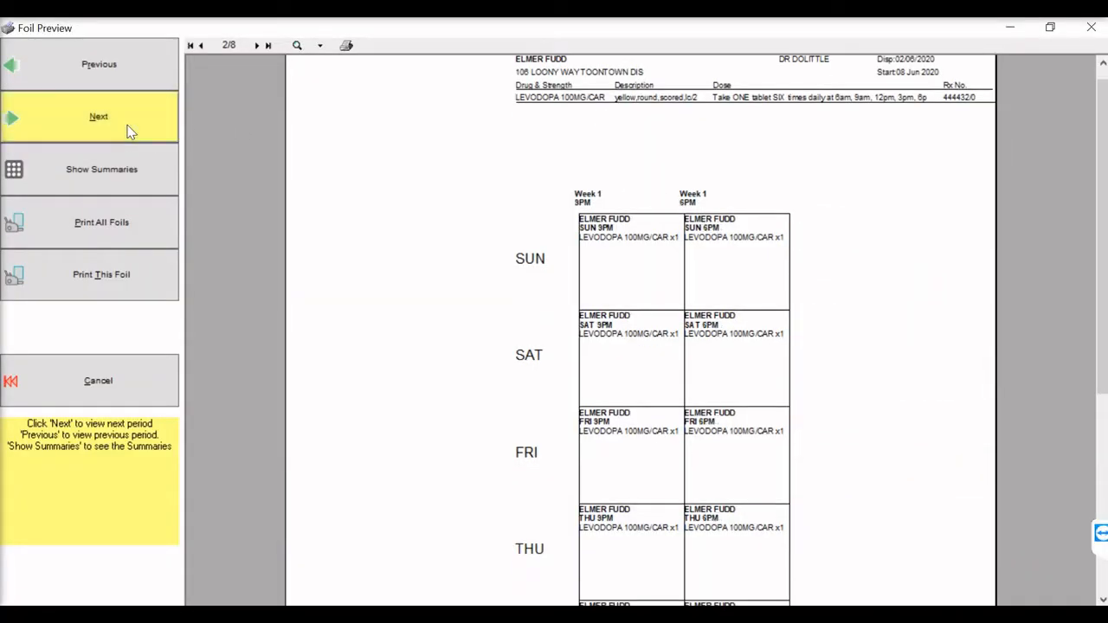
pyautogui.click(128, 130)
pyautogui.click(127, 130)
pyautogui.click(127, 129)
# - Start a new script for the same patient with LORATADINE 10MG T (ACT) as the drug
pyautogui.click(127, 130)
pyautogui.click(127, 130)
pyautogui.click(128, 130)
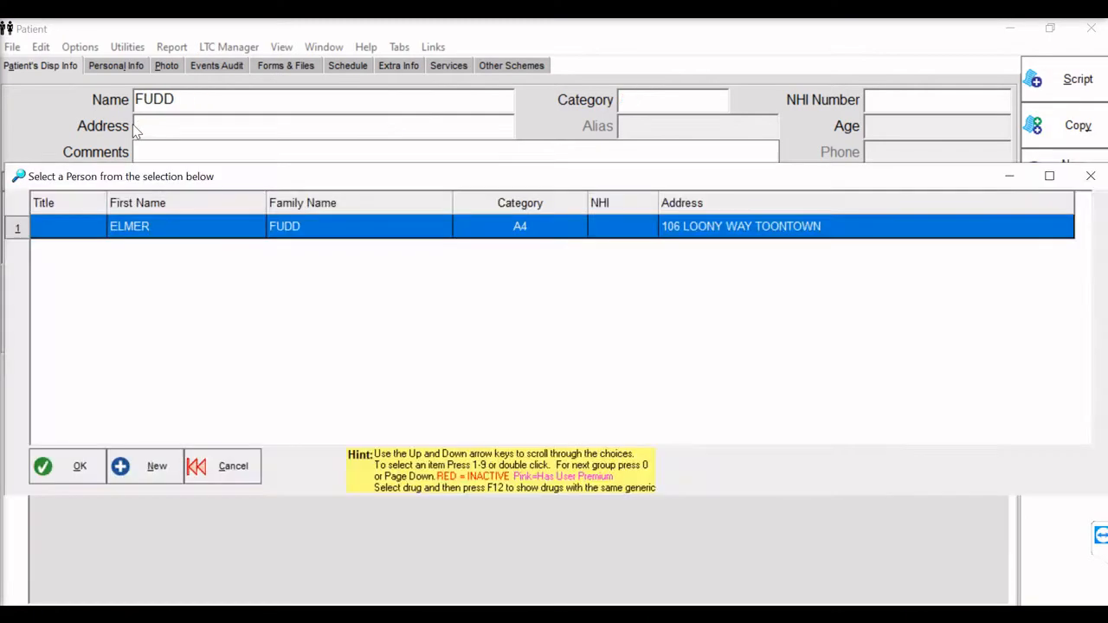
pyautogui.press('Return')
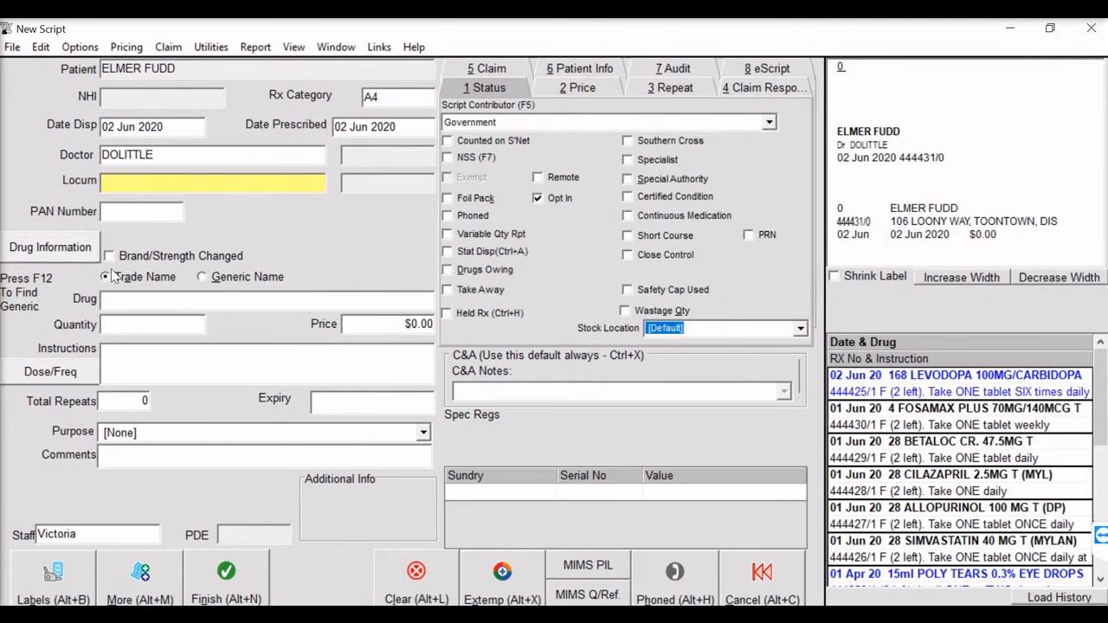
pyautogui.click(112, 299)
pyautogui.write('LORAT')
pyautogui.press('Return')
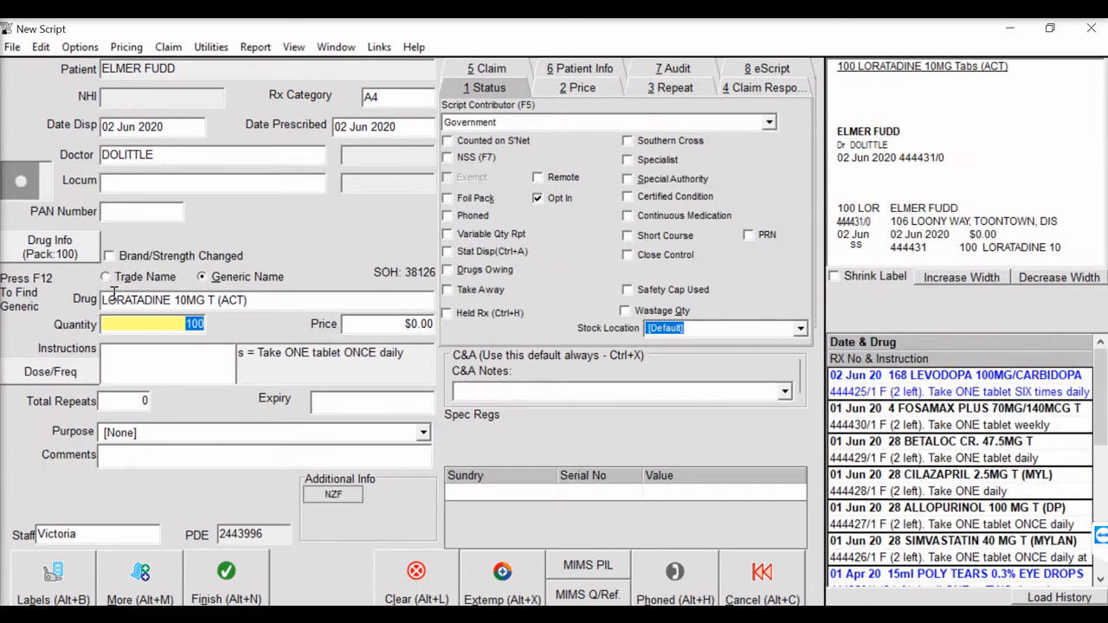
# - Mark the loratadine script as Foil Pack, rename the first two dose times Before Breakfast and Breakfast, and enter 1 for Monday Breakfast
pyautogui.click(448, 200)
pyautogui.doubleClick(497, 135)
pyautogui.write('Before Breakfast')
pyautogui.press('Tab')
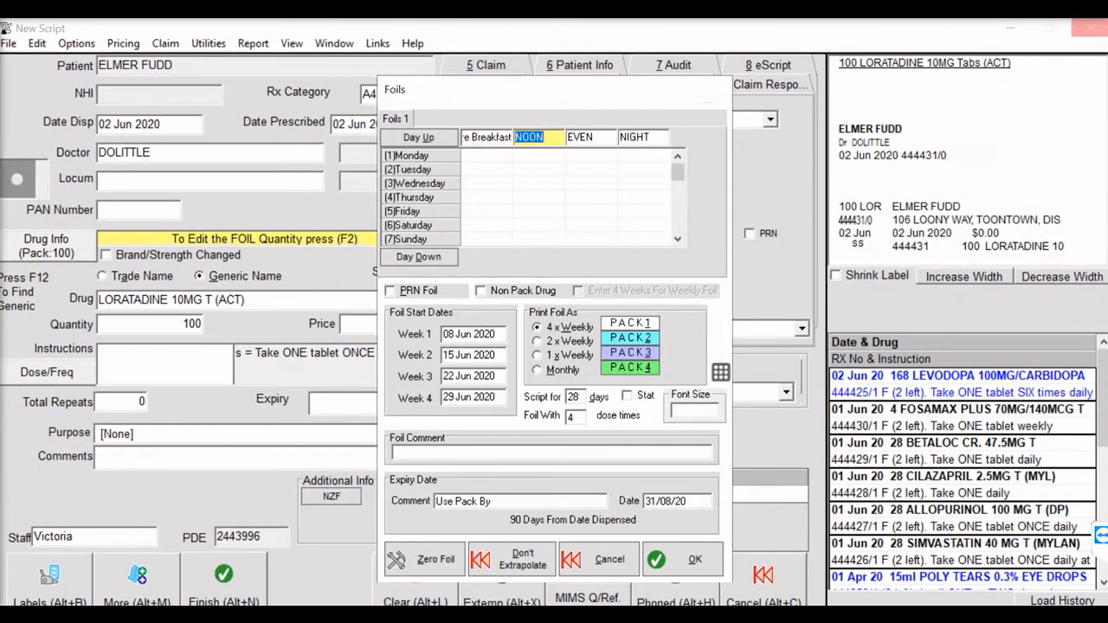
pyautogui.write('Breakfast')
pyautogui.press('Return')
pyautogui.click(684, 559)
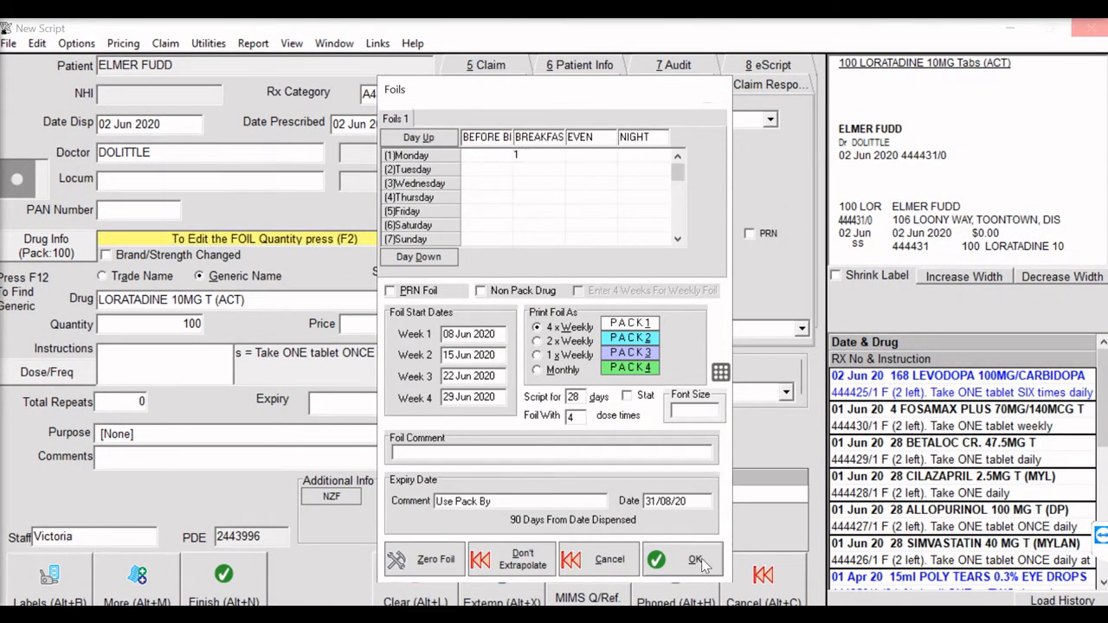
# - Set the loratadine script's total repeats to 2 and finish the script
pyautogui.press('Return')
pyautogui.write('2')
pyautogui.press('Return')
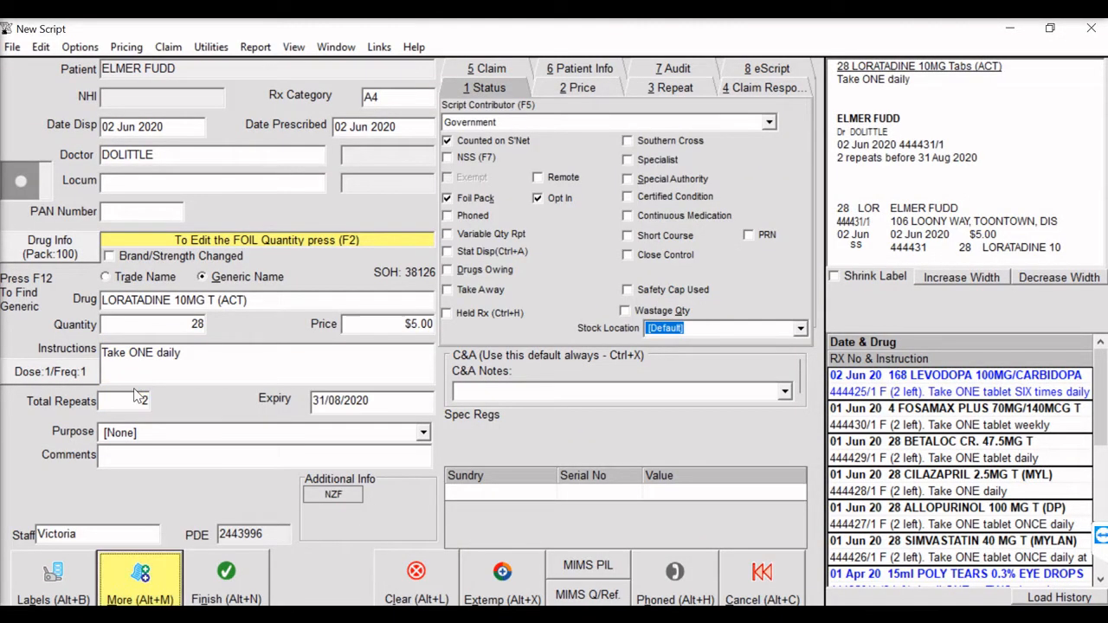
pyautogui.hotkey('alt', 'n')
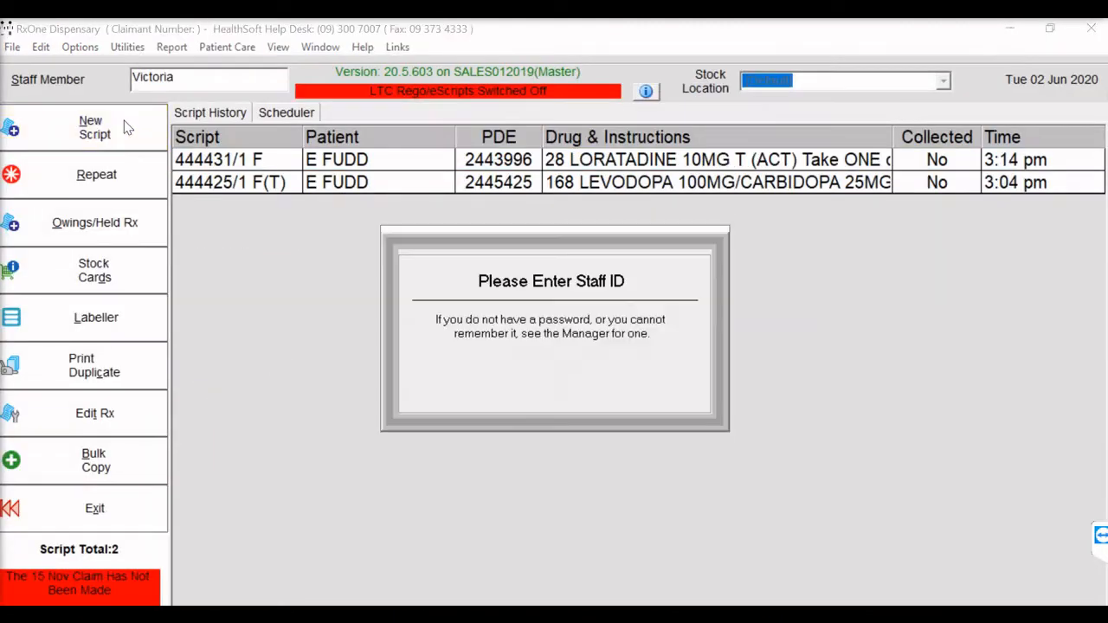
# - Group the patient's loratadine, Fosamax Plus, Betaloc CR, cilazapril, allopurinol and simvastatin scripts, merging their foils
pyautogui.press('Escape')
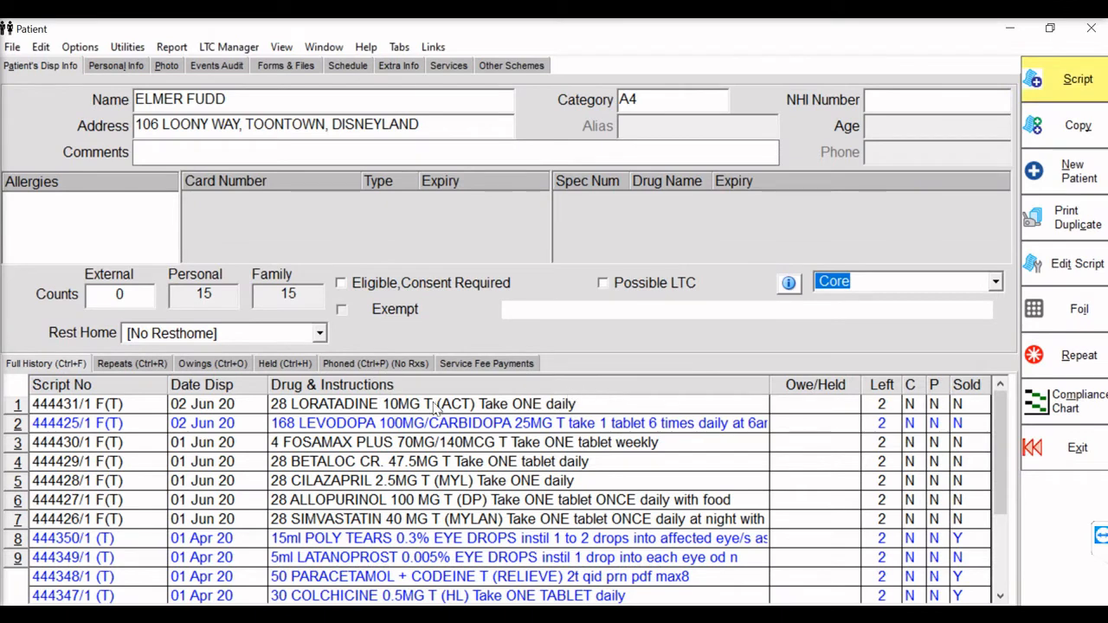
pyautogui.click(371, 407)
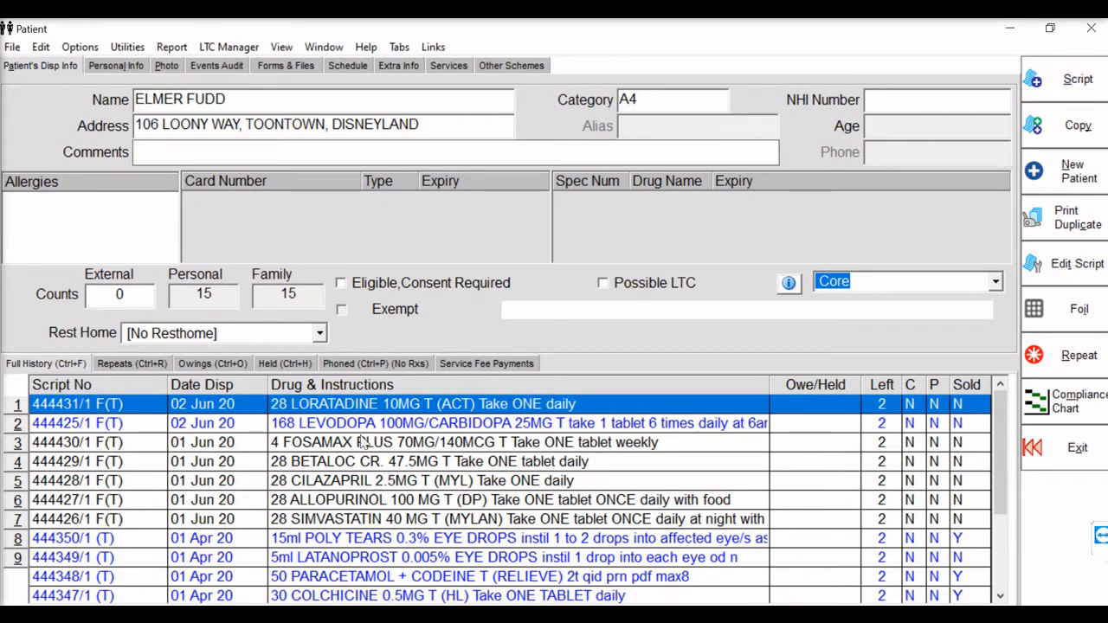
pyautogui.keyDown('ctrl'); pyautogui.click(360, 441); pyautogui.keyUp('ctrl')
pyautogui.keyDown('ctrl'); pyautogui.click(348, 480); pyautogui.keyUp('ctrl')
pyautogui.keyDown('ctrl'); pyautogui.click(345, 468); pyautogui.keyUp('ctrl')
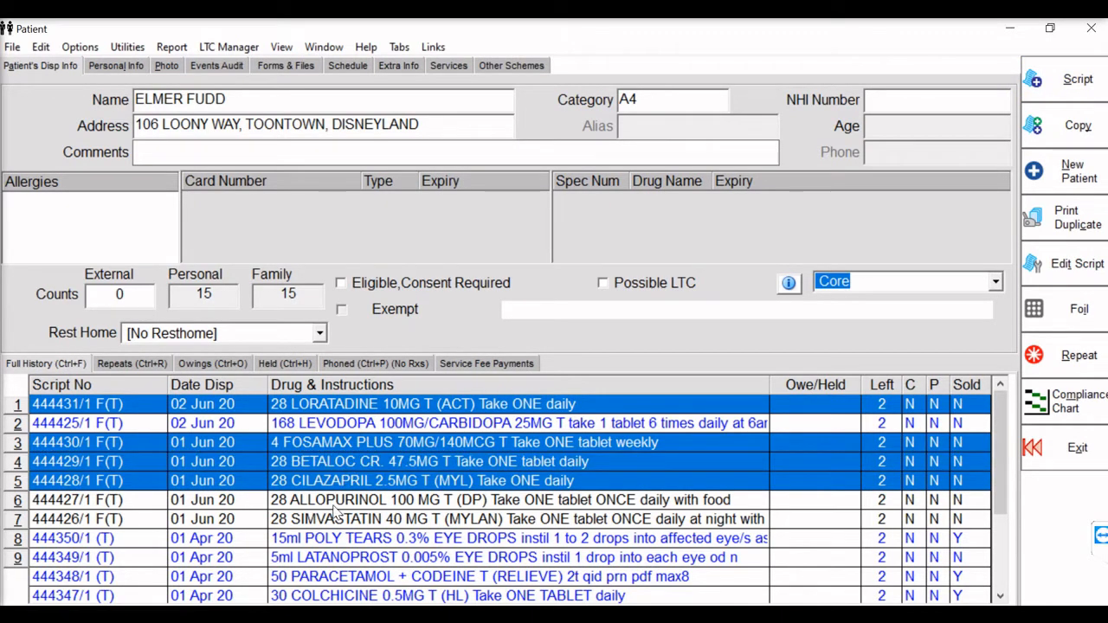
pyautogui.keyDown('ctrl'); pyautogui.click(336, 502); pyautogui.keyUp('ctrl')
pyautogui.keyDown('ctrl'); pyautogui.click(333, 520); pyautogui.keyUp('ctrl')
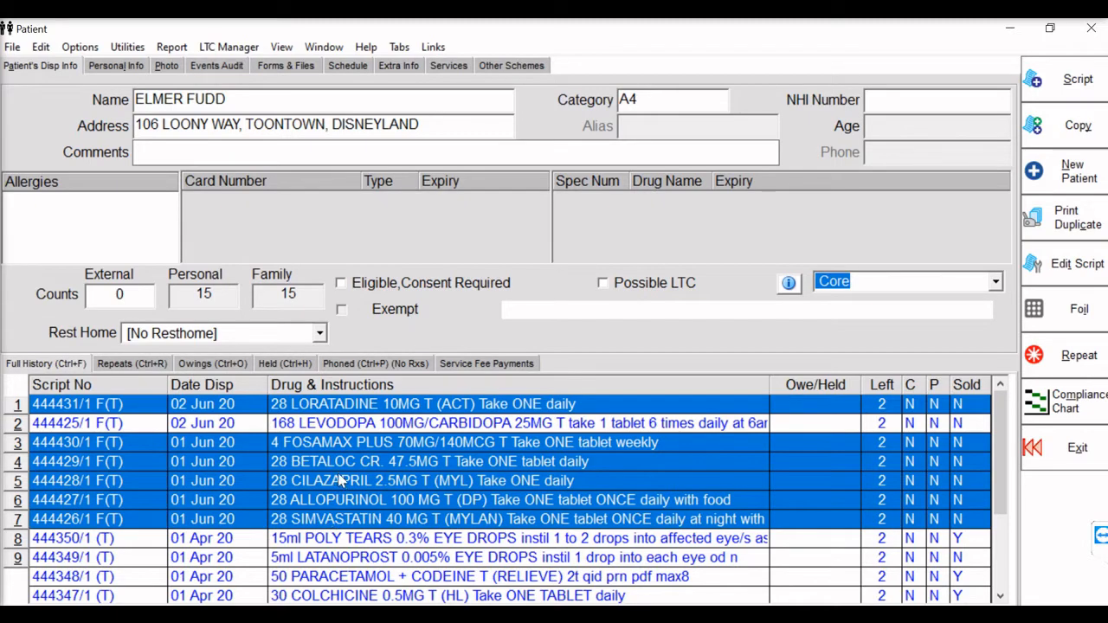
pyautogui.rightClick(341, 483)
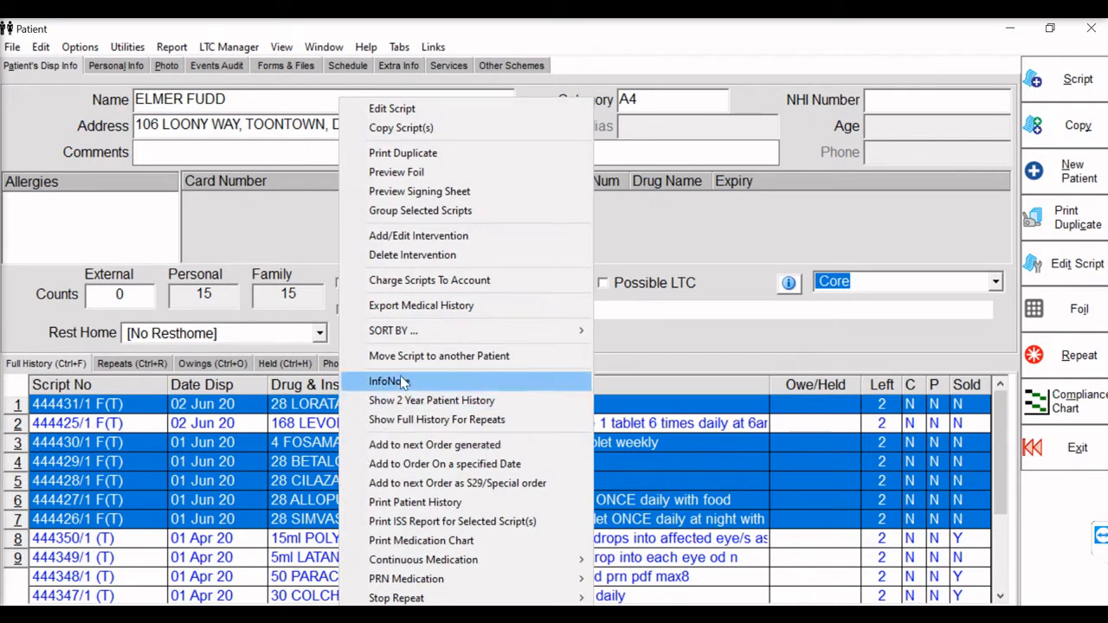
pyautogui.click(426, 212)
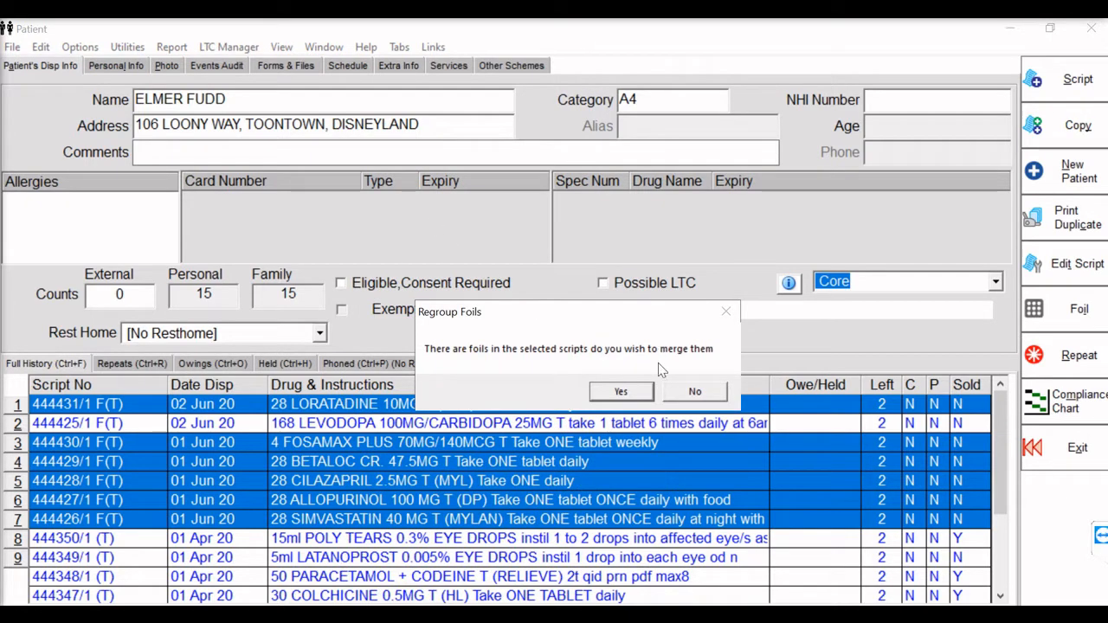
pyautogui.click(620, 392)
# - Preview the merged foil of the grouped scripts and return to the patient's script history
pyautogui.rightClick(522, 475)
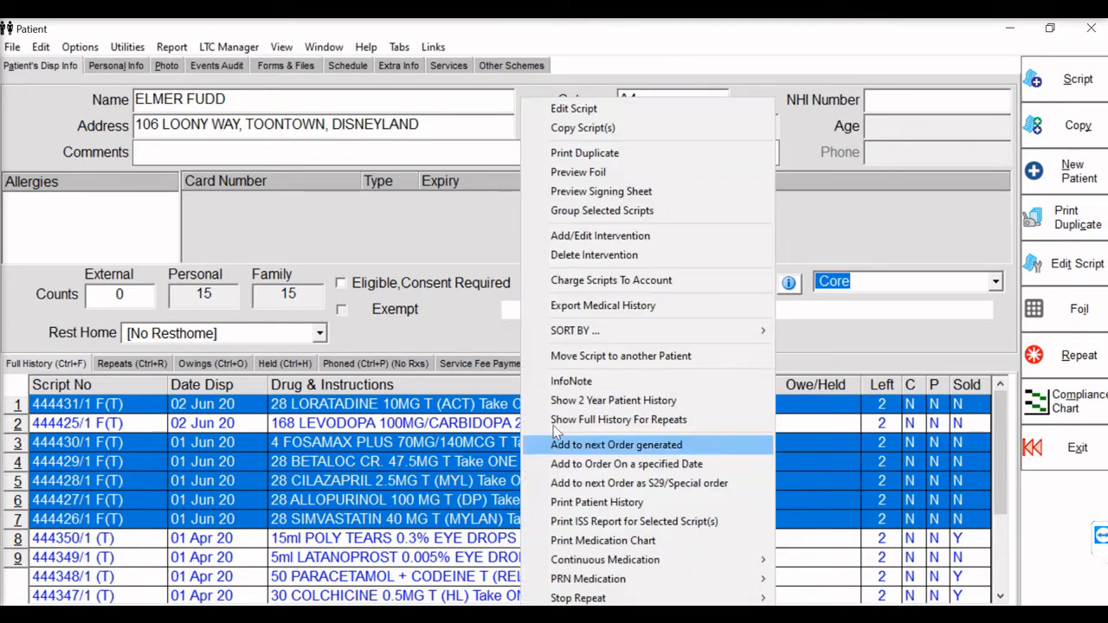
pyautogui.click(610, 177)
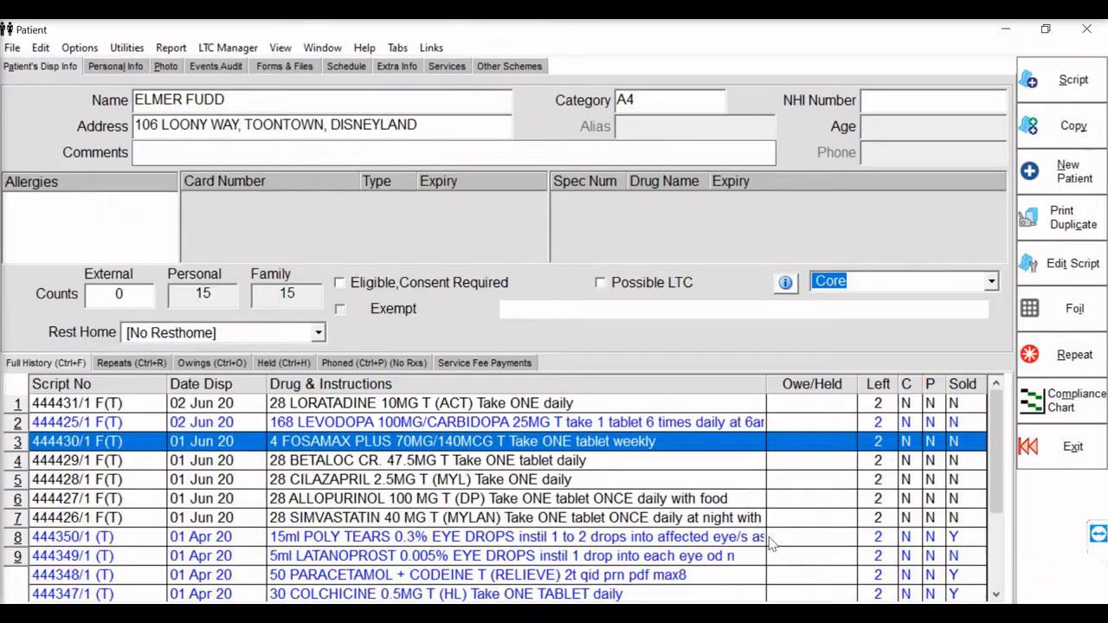
pyautogui.press('Escape')
pyautogui.click(771, 538)
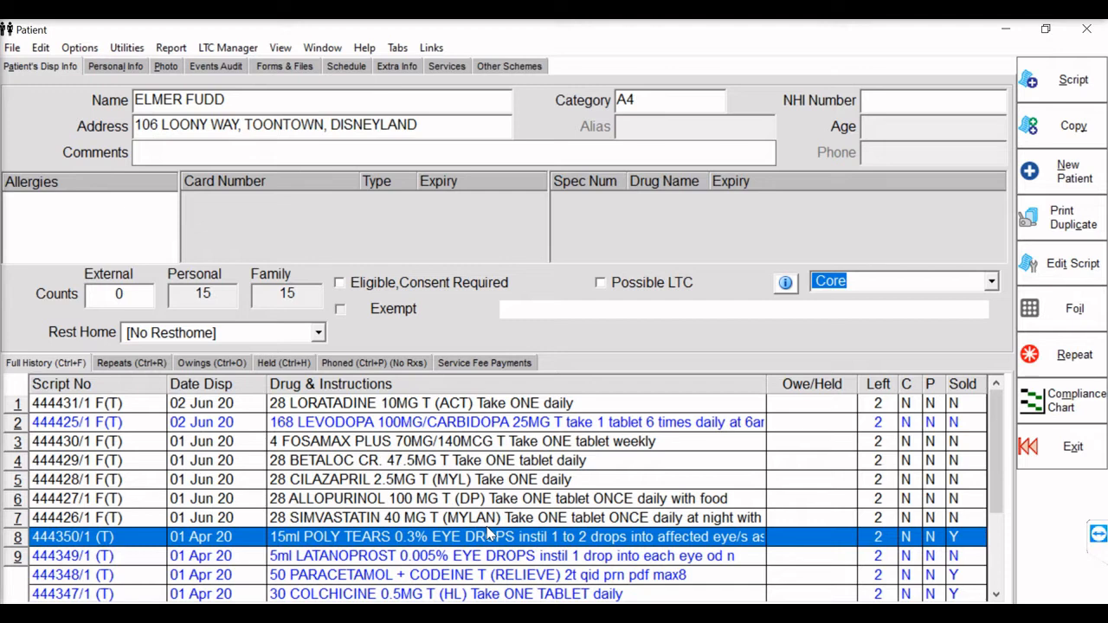
# - Regroup the CILAZAPRIL 2.5MG script on its own, agreeing to merge its foils
pyautogui.click(392, 487)
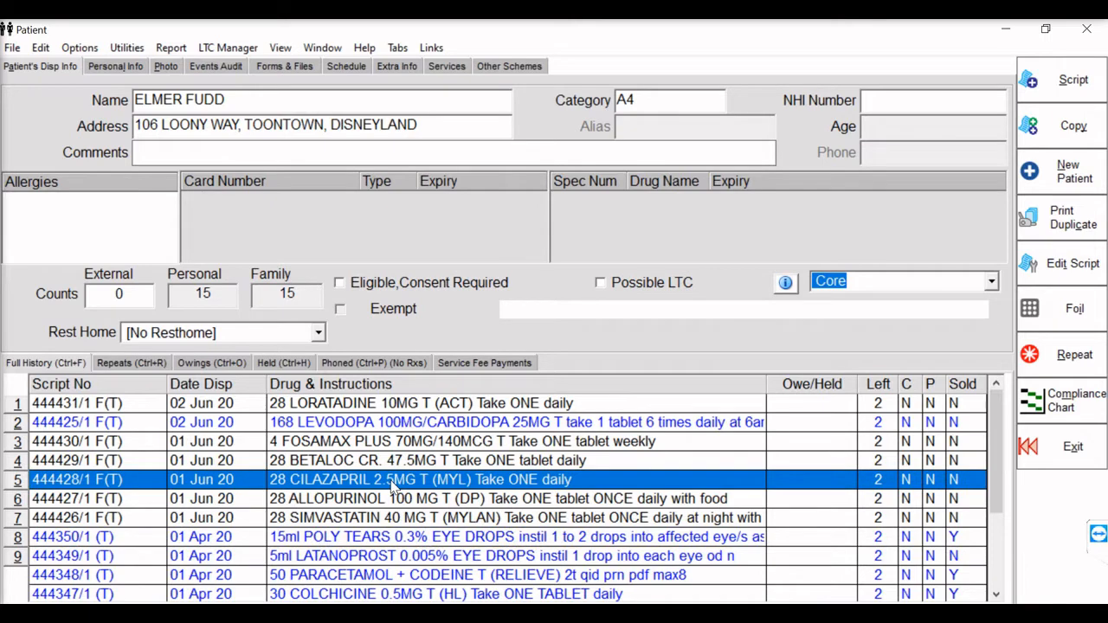
pyautogui.rightClick(391, 487)
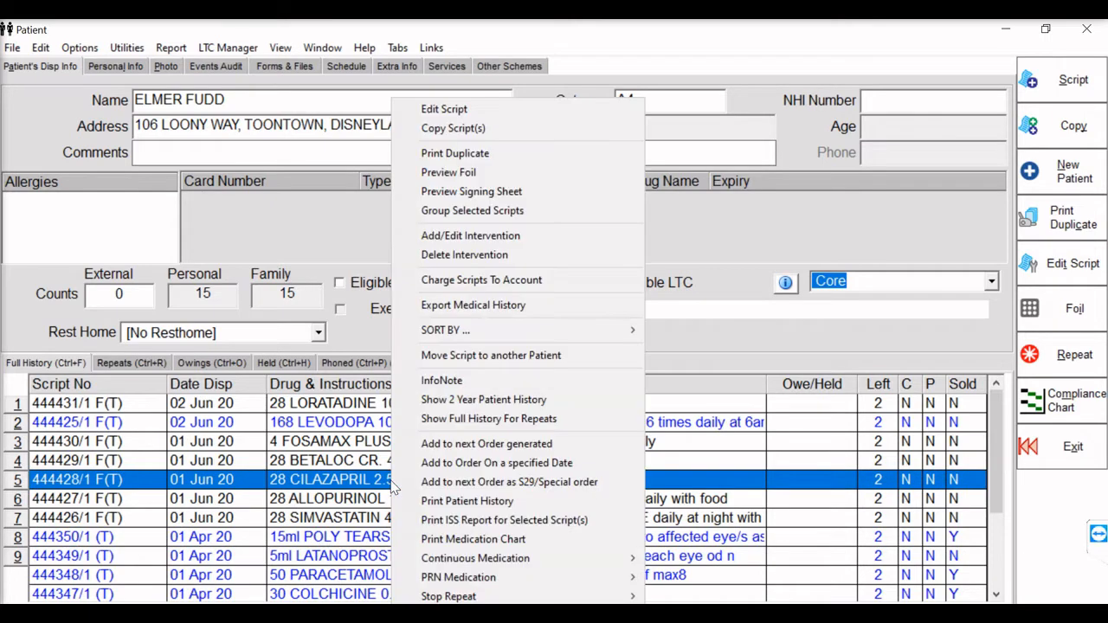
pyautogui.click(488, 211)
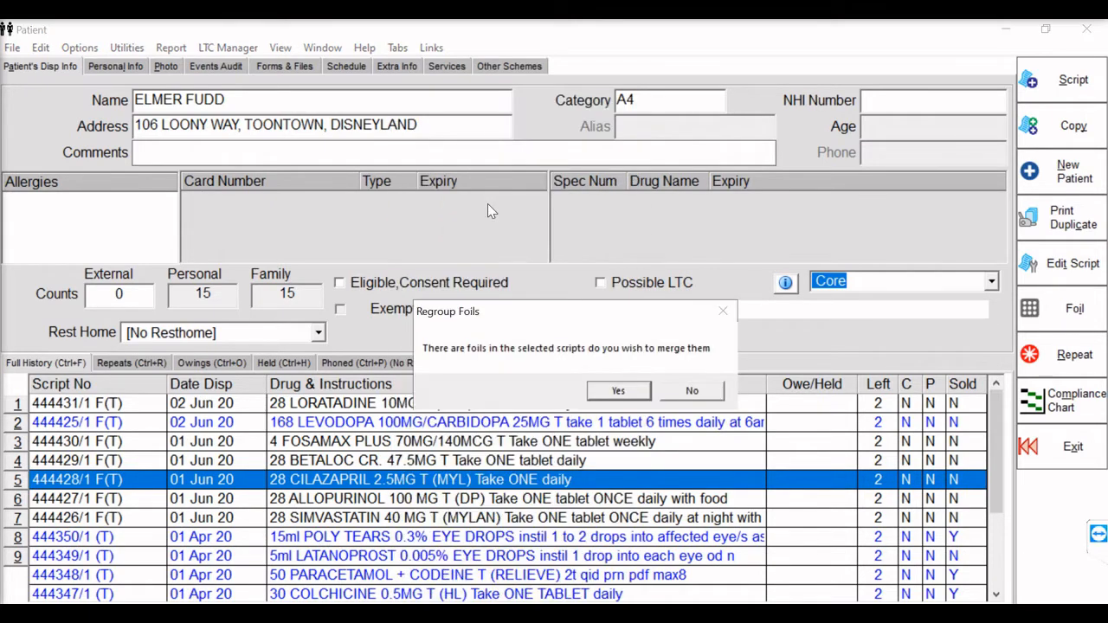
pyautogui.click(619, 390)
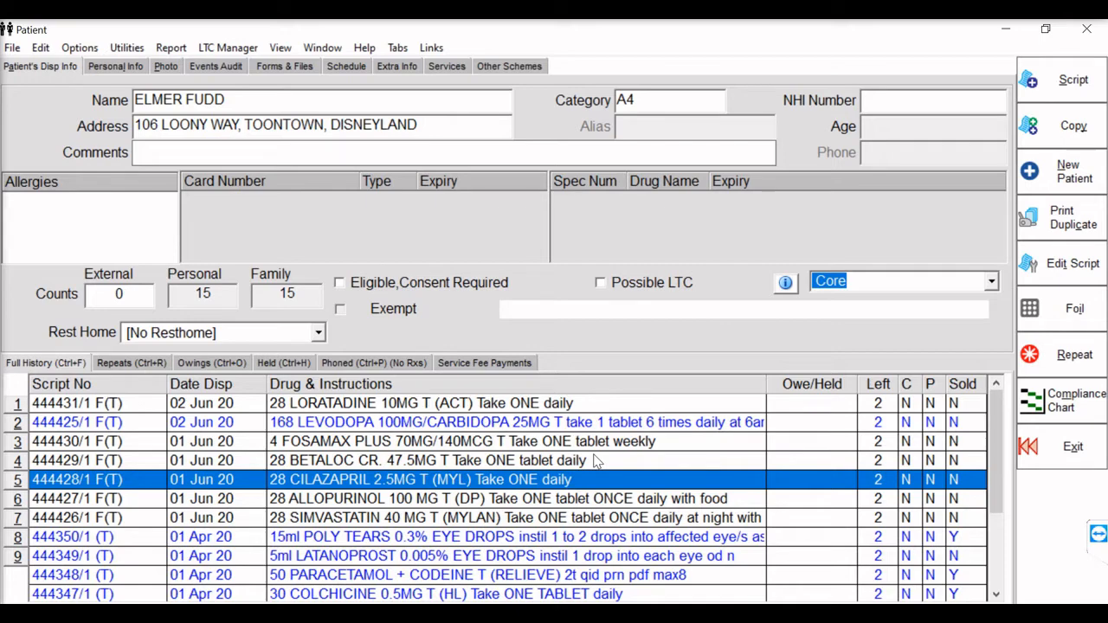
# - Preview the foil of the group that contains the BETALOC CR 47.5MG script
pyautogui.click(595, 461)
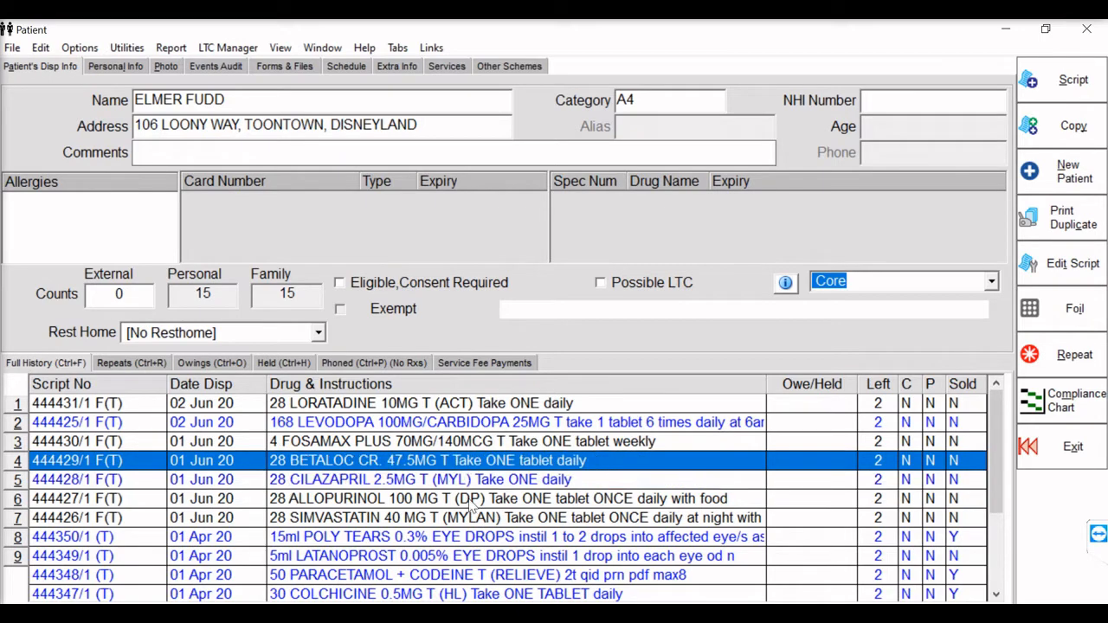
pyautogui.rightClick(460, 462)
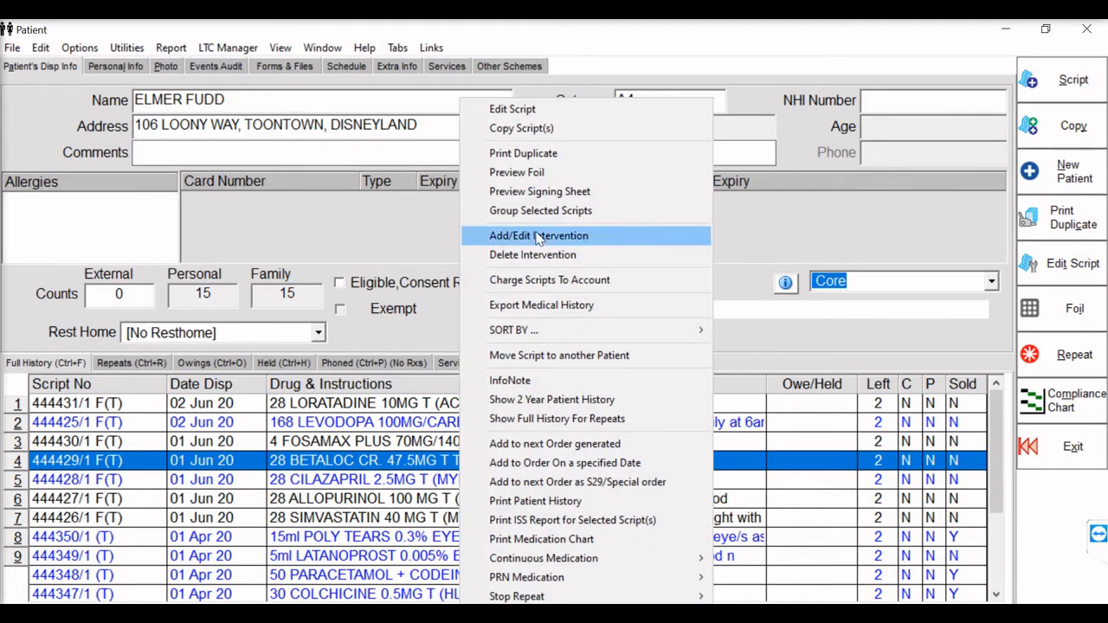
pyautogui.click(528, 172)
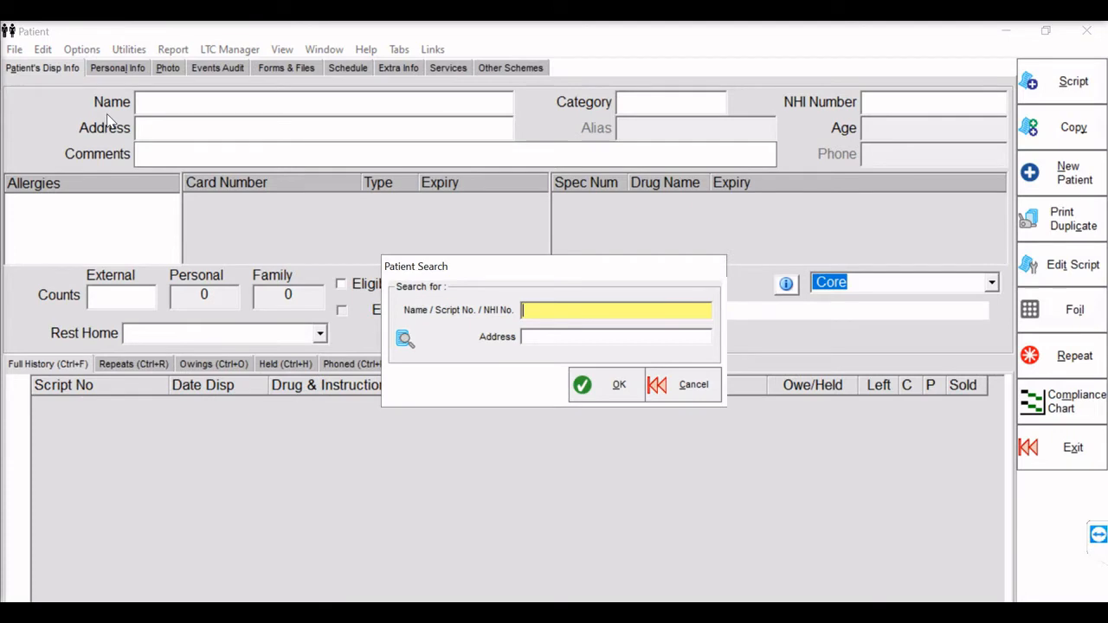
# - Look up the patient by family name and start a new script for the drug LAXSOL T
pyautogui.write('BUNNY')
pyautogui.press('Return')
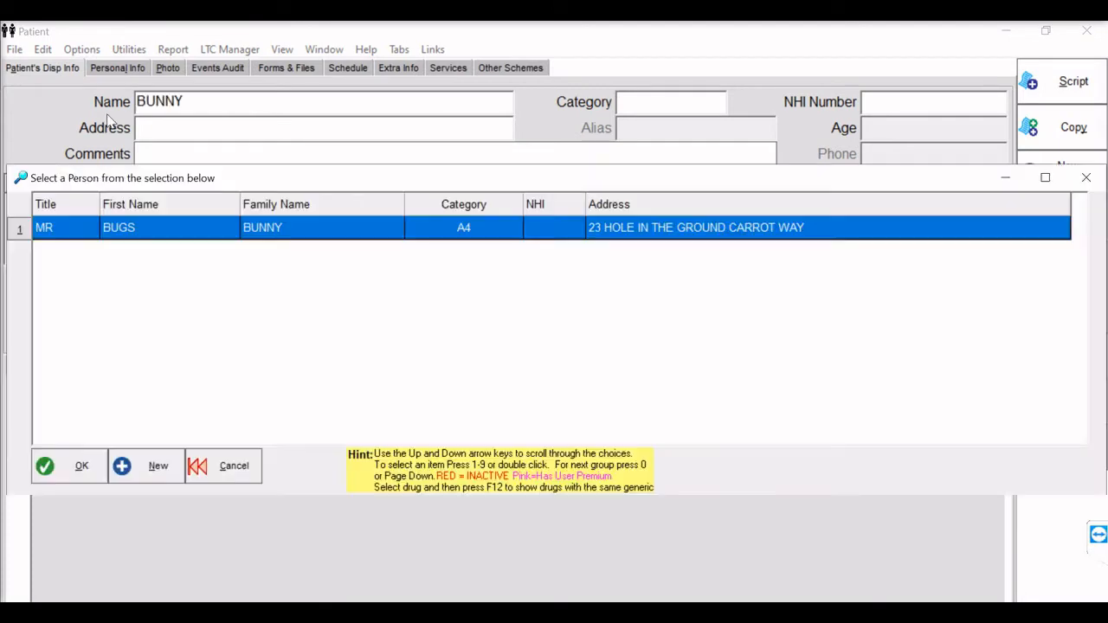
pyautogui.press('Return')
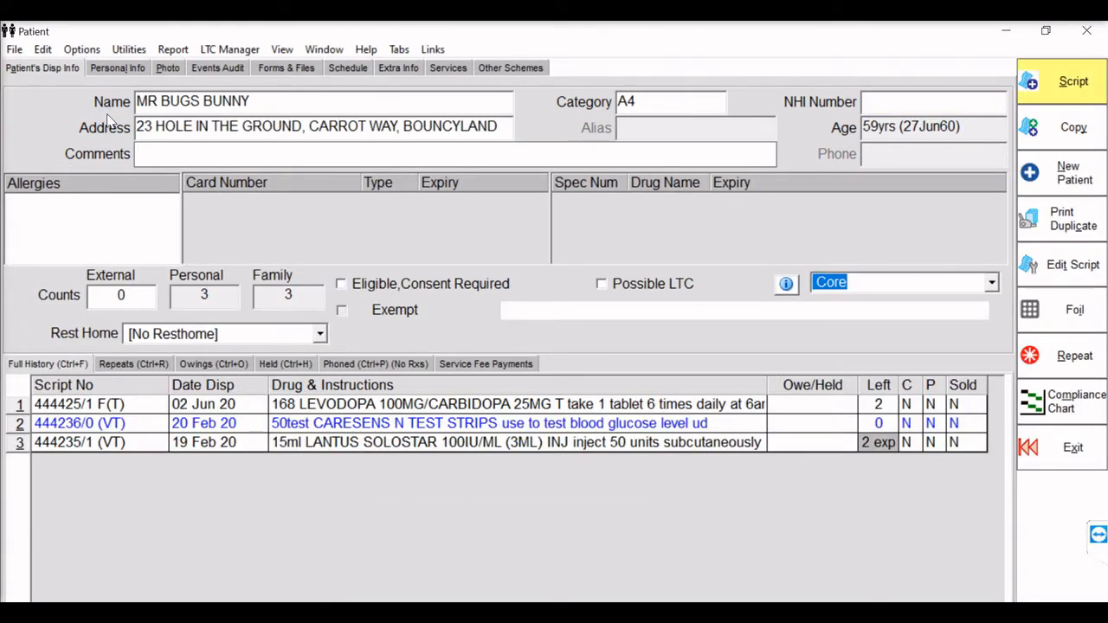
pyautogui.click(1080, 83)
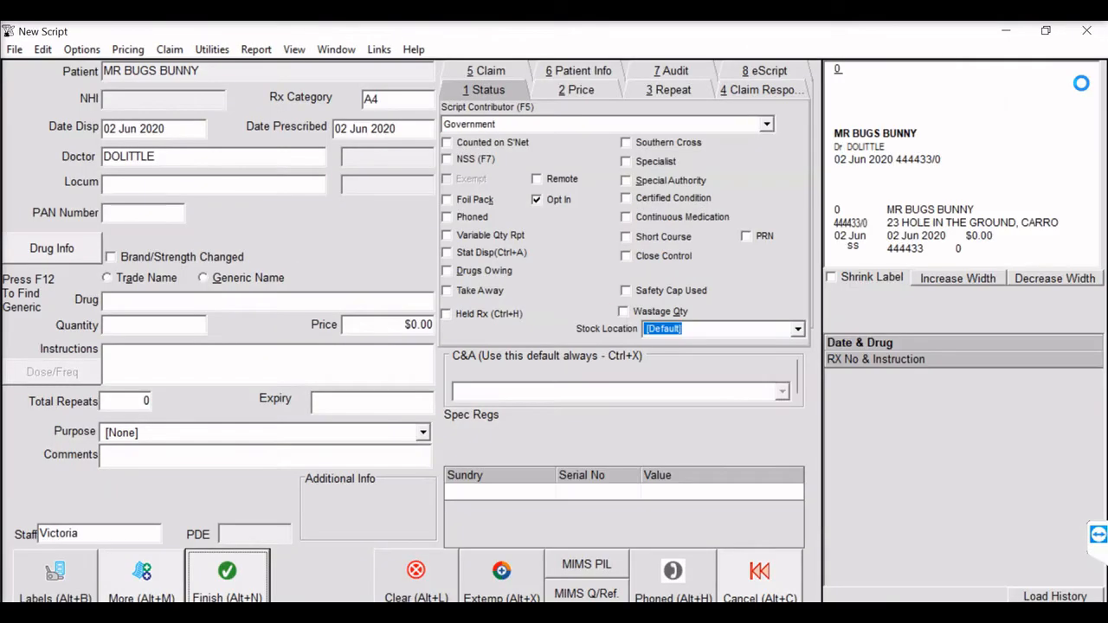
pyautogui.press('Return')
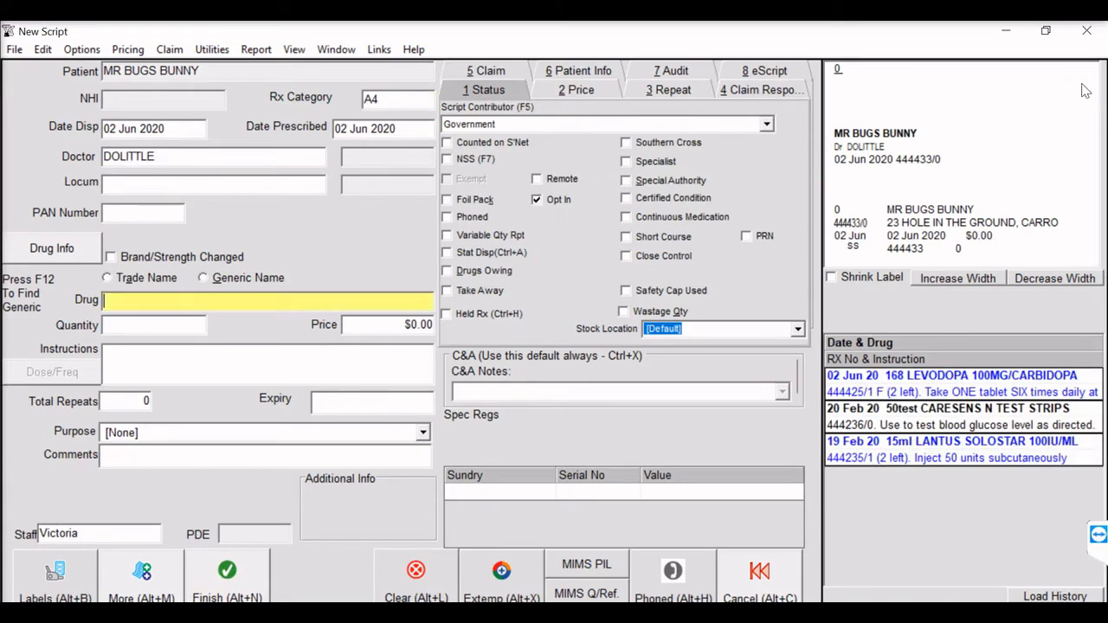
pyautogui.write('LAXSO')
pyautogui.press('Return')
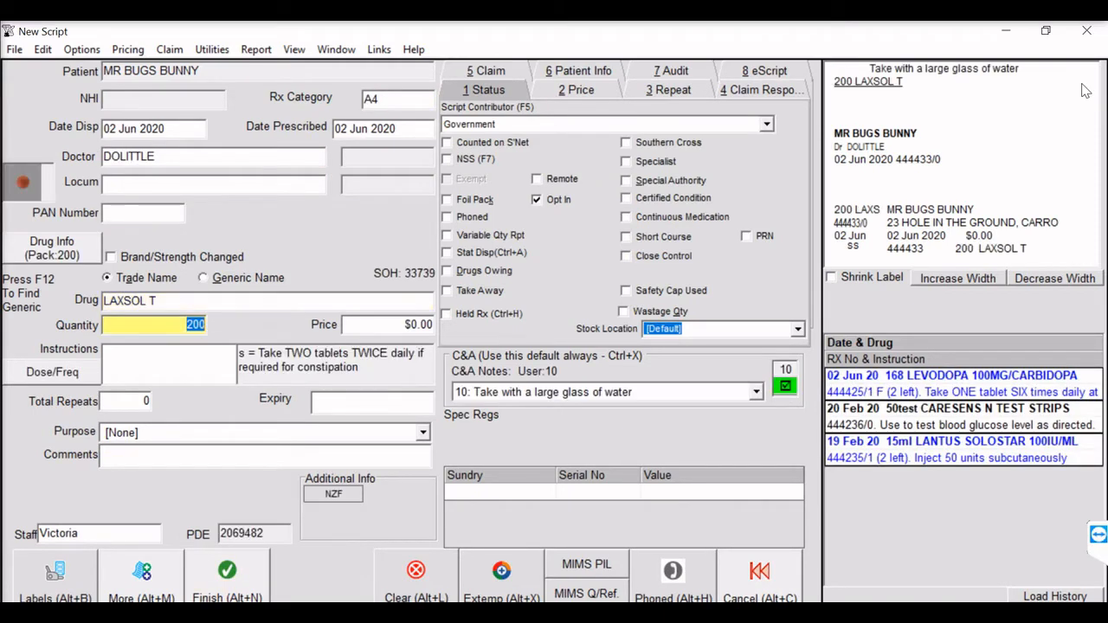
# - Mark the LAXSOL T script as PRN and as a foil pack, and make its foil a PRN foil
pyautogui.click(746, 236)
pyautogui.click(448, 200)
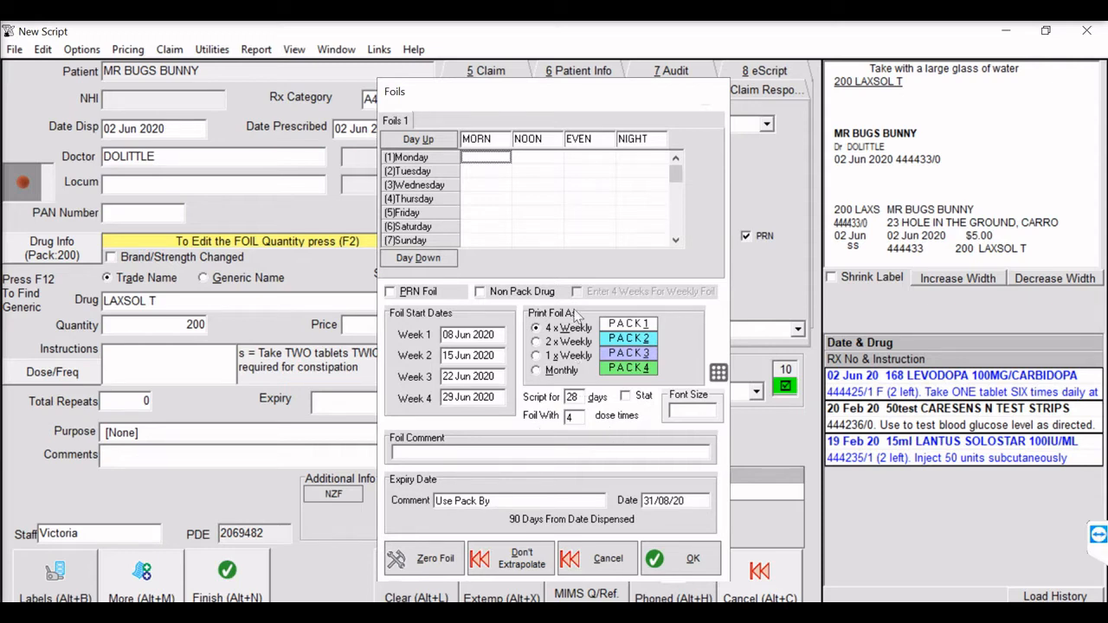
pyautogui.click(391, 292)
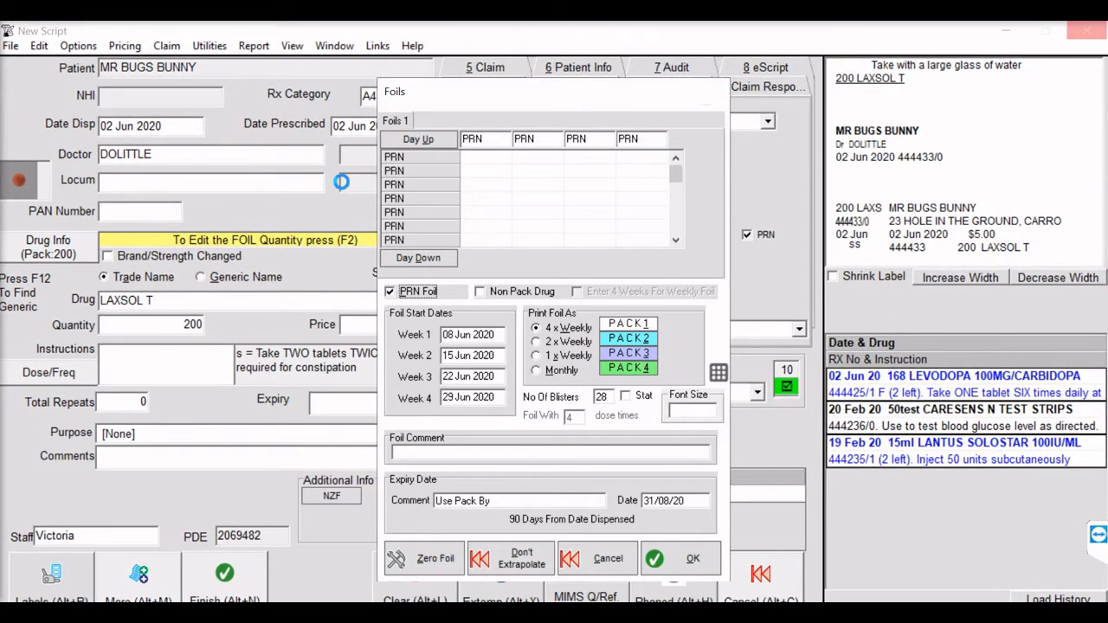
# - Set the PRN foil to 2 tablets per blister for 21 blisters, accept it, and review the filled foil quantities
pyautogui.click(488, 161)
pyautogui.write('2')
pyautogui.click(599, 395)
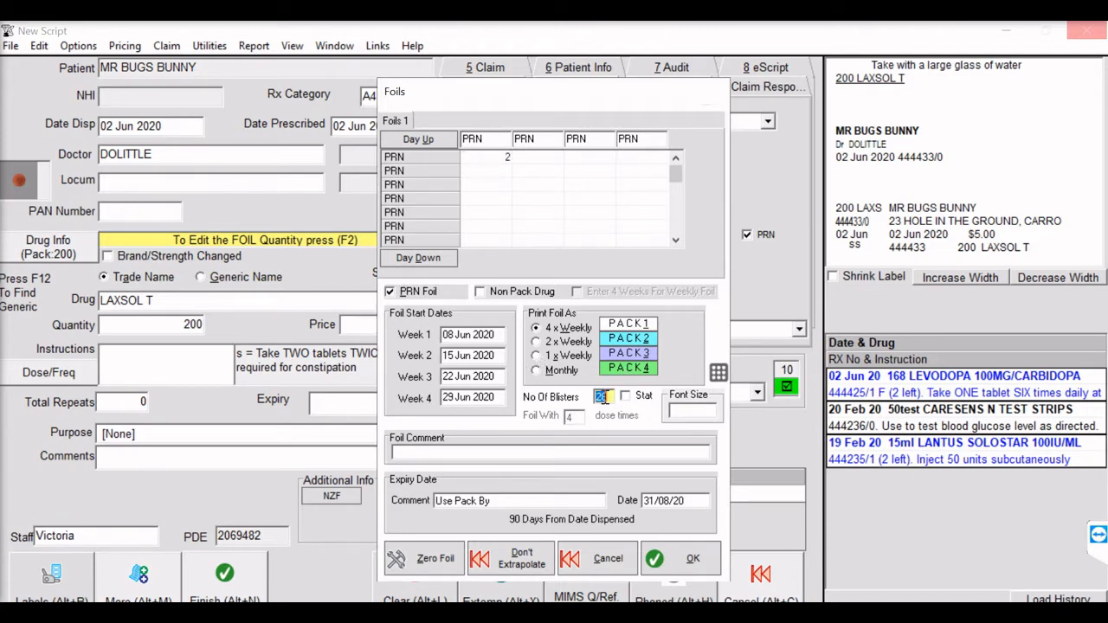
pyautogui.write('21')
pyautogui.click(675, 571)
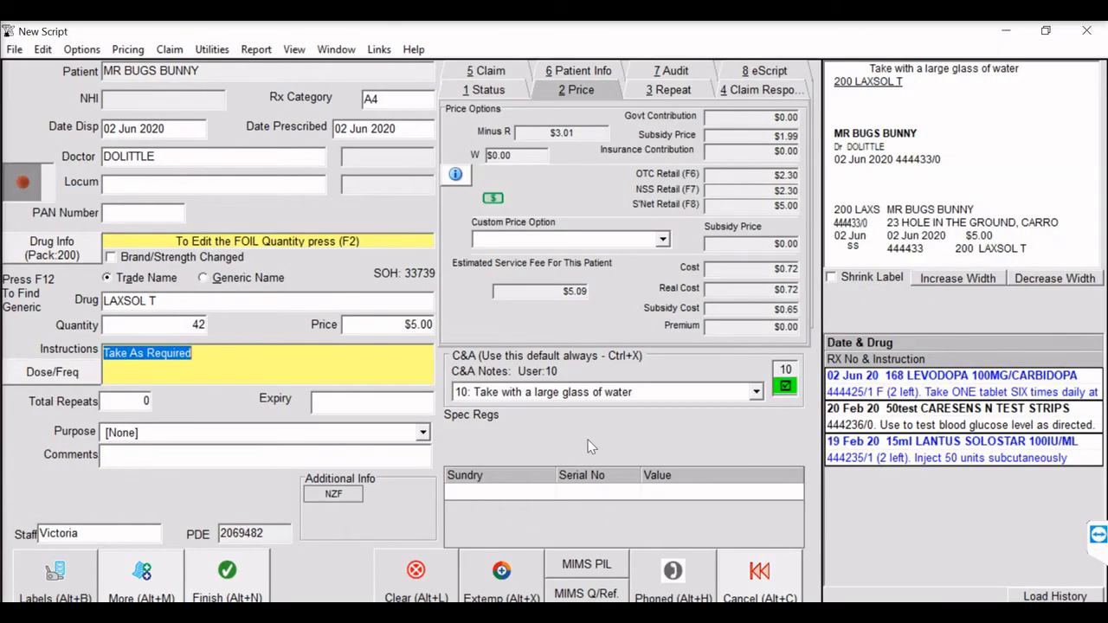
pyautogui.click(297, 242)
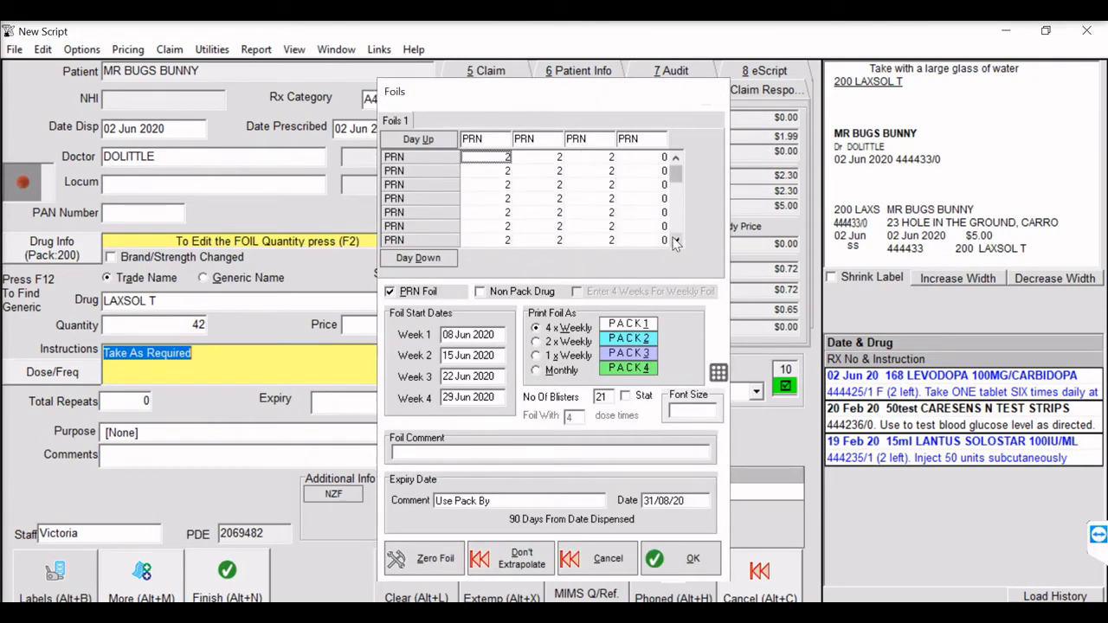
pyautogui.click(696, 557)
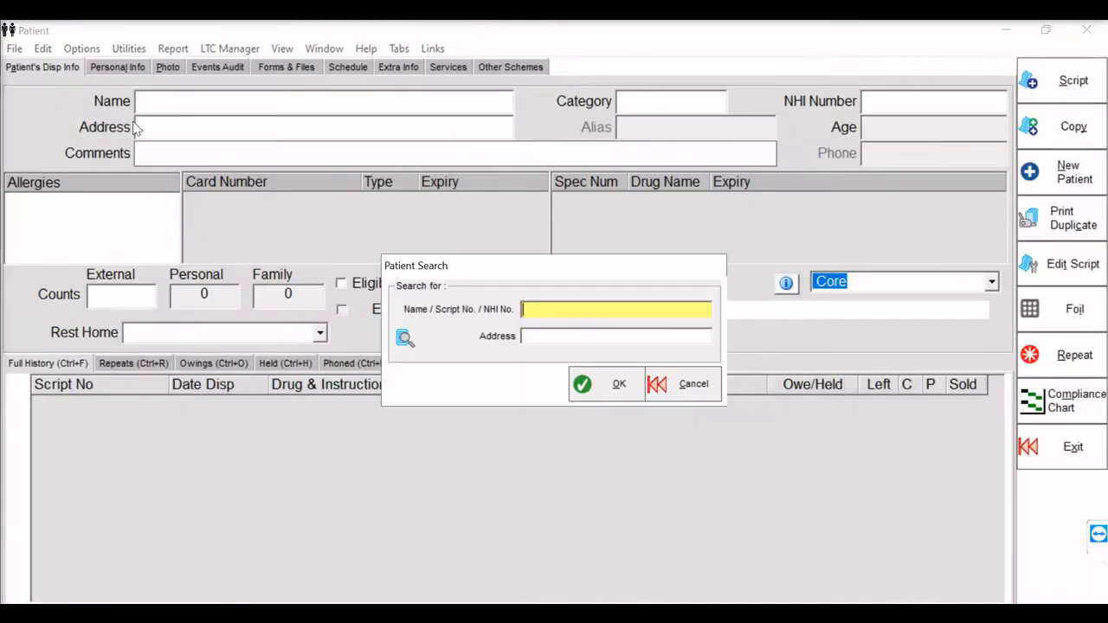
# - Look up the next patient and repeat the metformin, gliclazide, Fosamax Plus, aspirin and atorvastatin foil scripts together
pyautogui.write('BEAR')
pyautogui.press('Return')
pyautogui.press('Return')
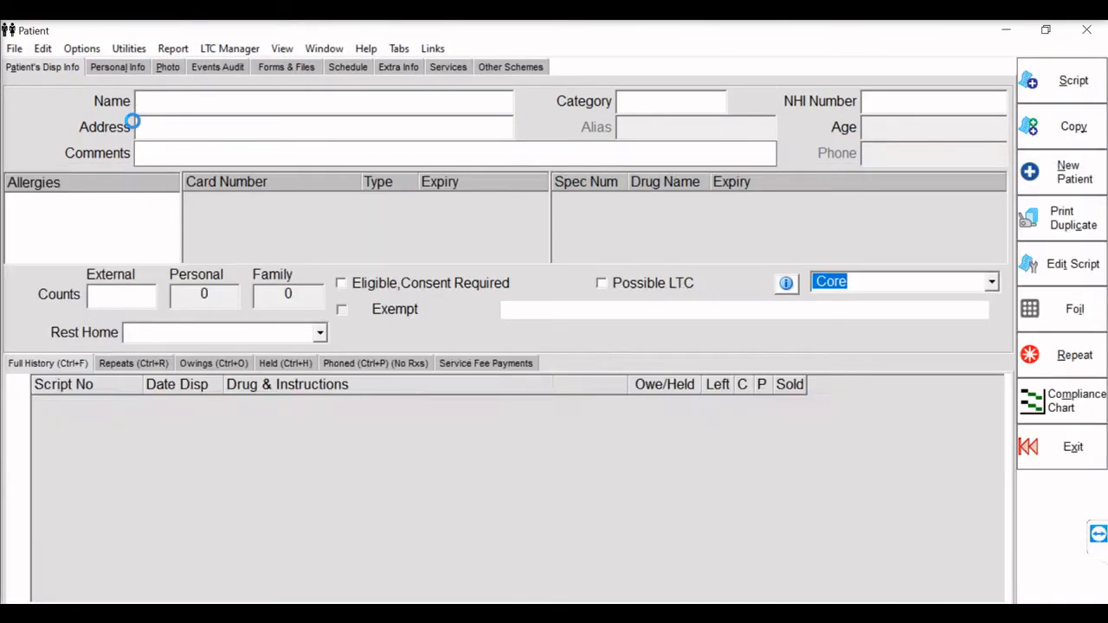
pyautogui.moveTo(334, 444); pyautogui.dragTo(331, 517)
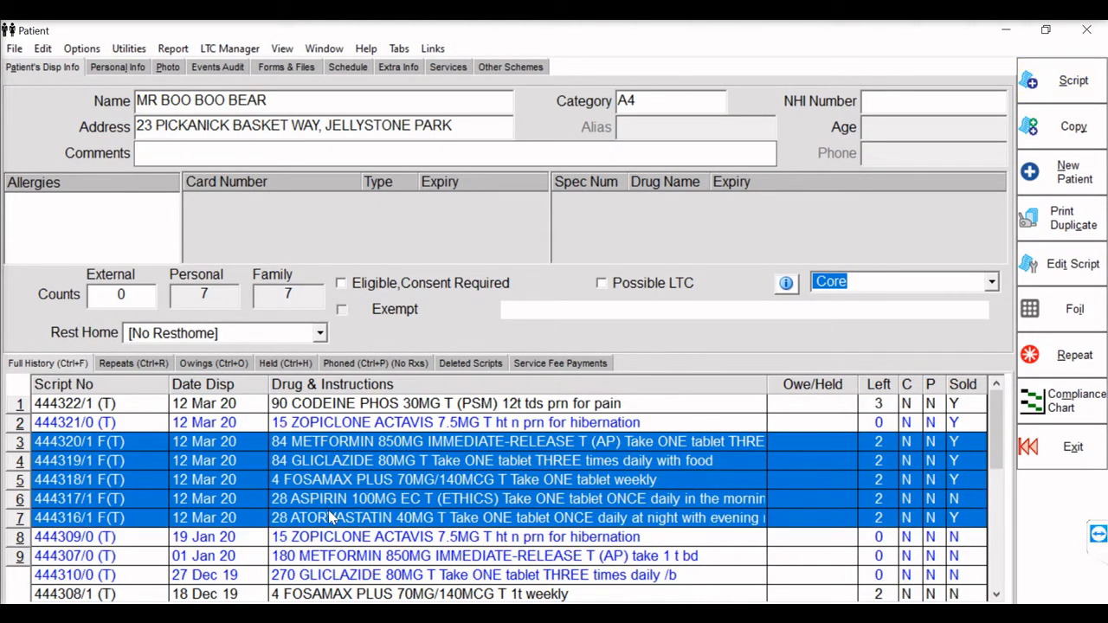
pyautogui.click(1073, 360)
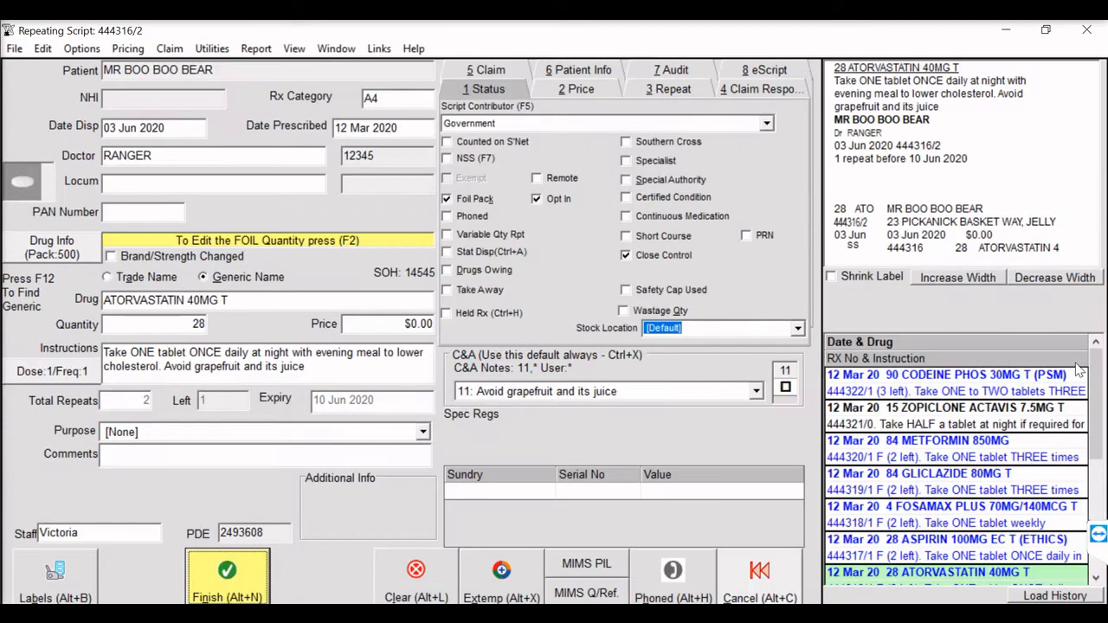
# - Make the ATORVASTATIN 40MG foil stat for 56 days, mark the script as stat dispensed, and finish it
pyautogui.click(303, 241)
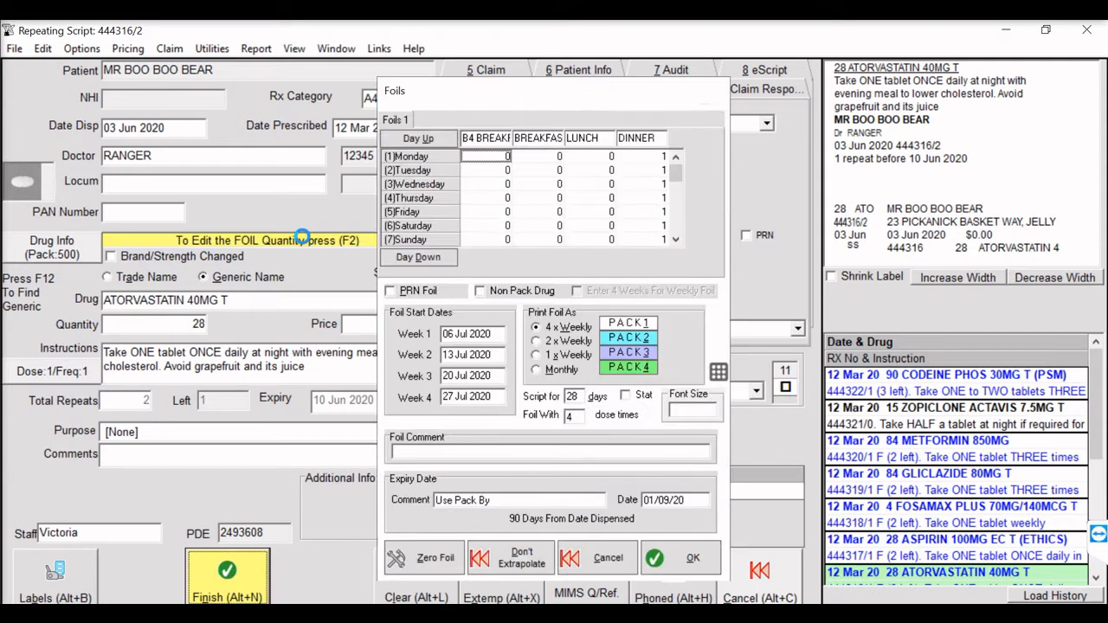
pyautogui.click(640, 396)
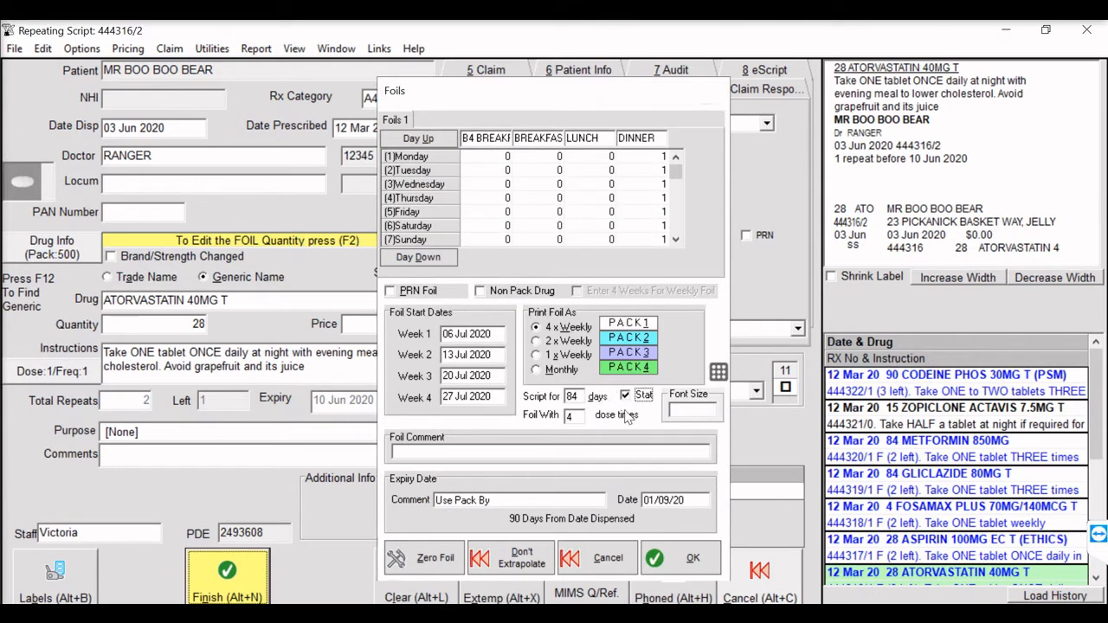
pyautogui.doubleClick(575, 396)
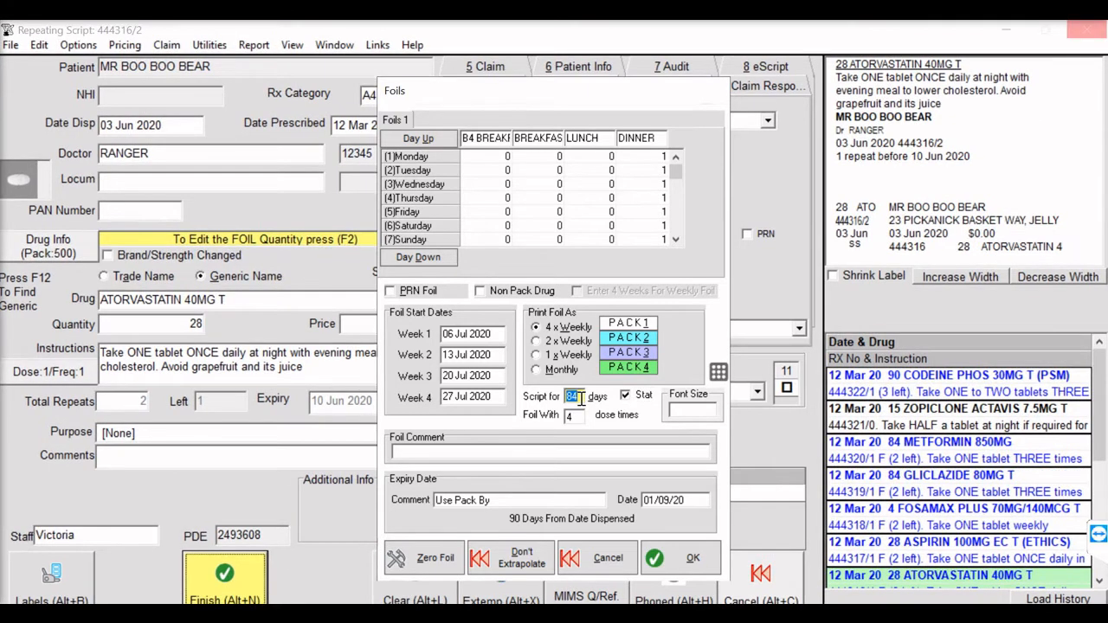
pyautogui.write('56')
pyautogui.click(690, 558)
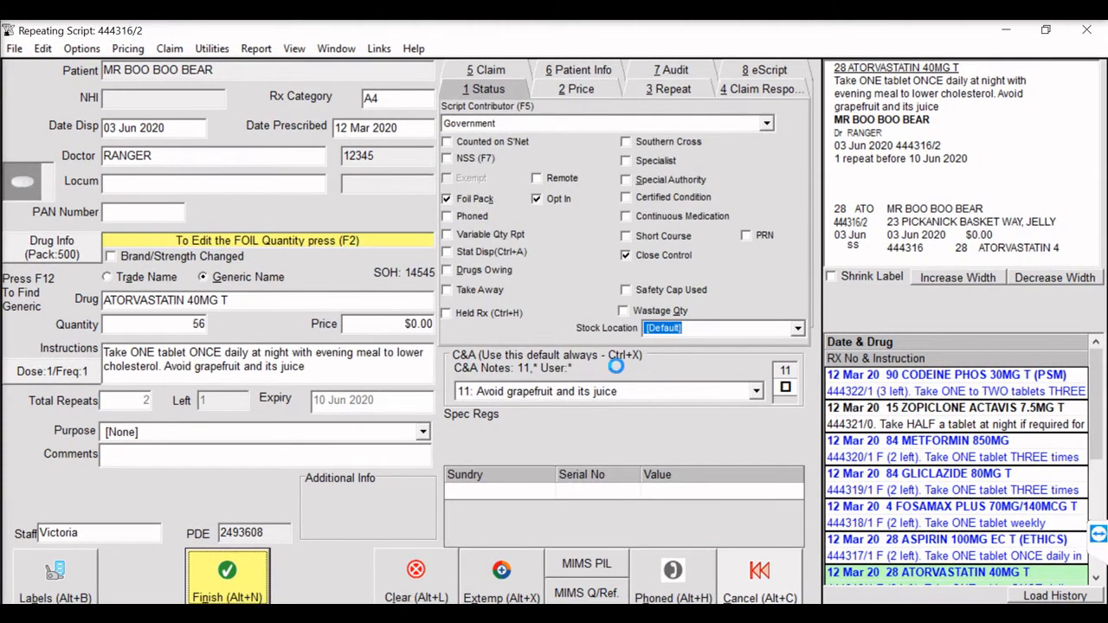
pyautogui.click(445, 252)
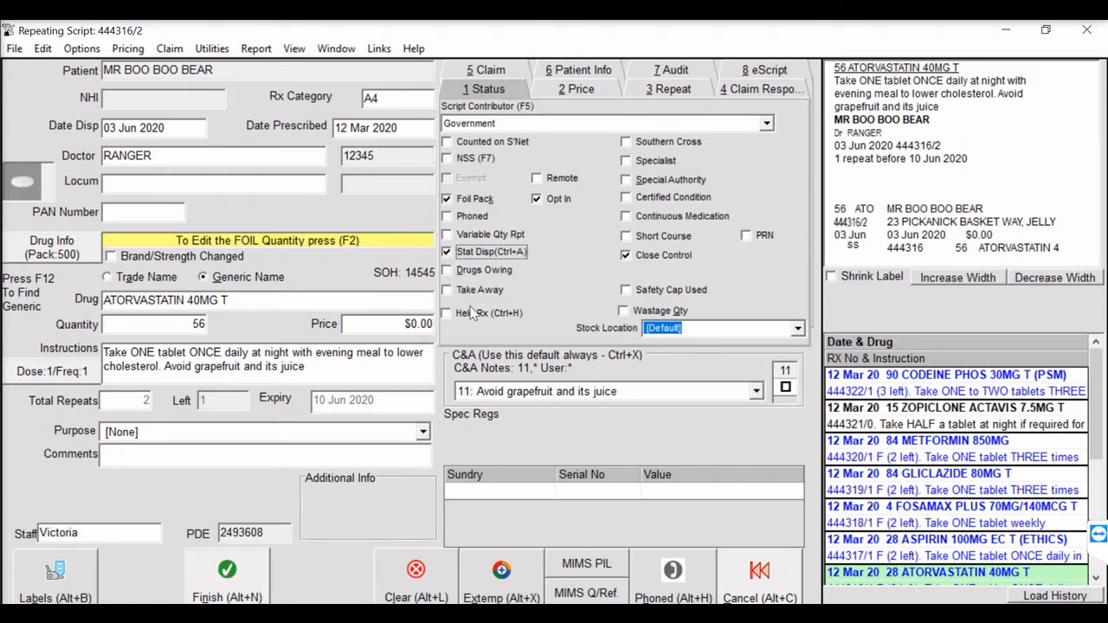
pyautogui.click(233, 565)
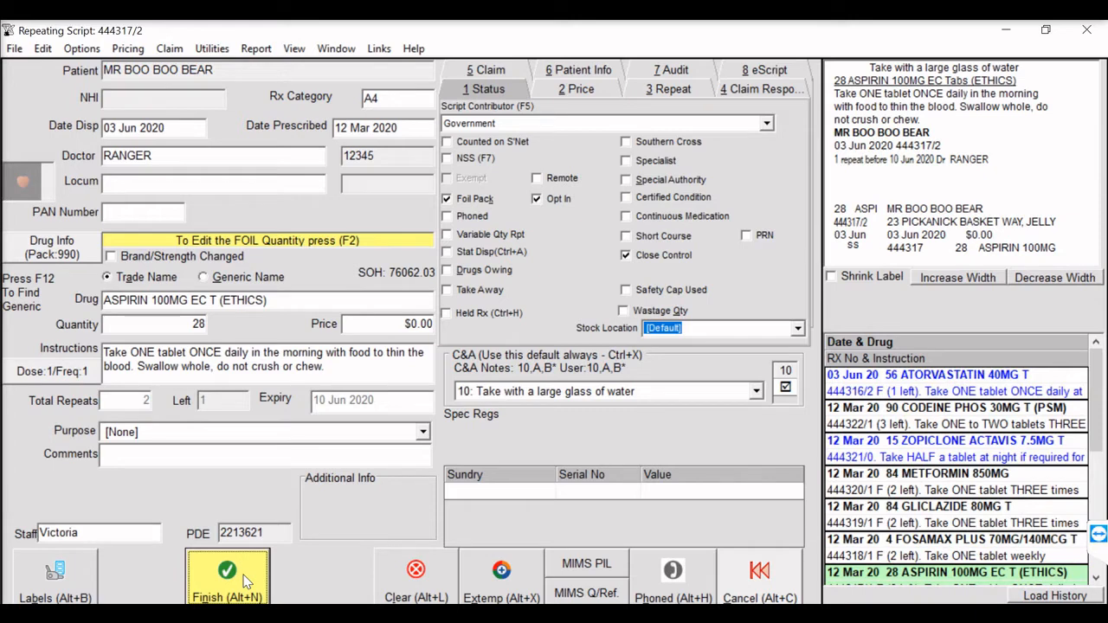
# - Stat dispense the ASPIRIN 100MG EC script with 2 as the number of repeats and finish it
pyautogui.click(448, 255)
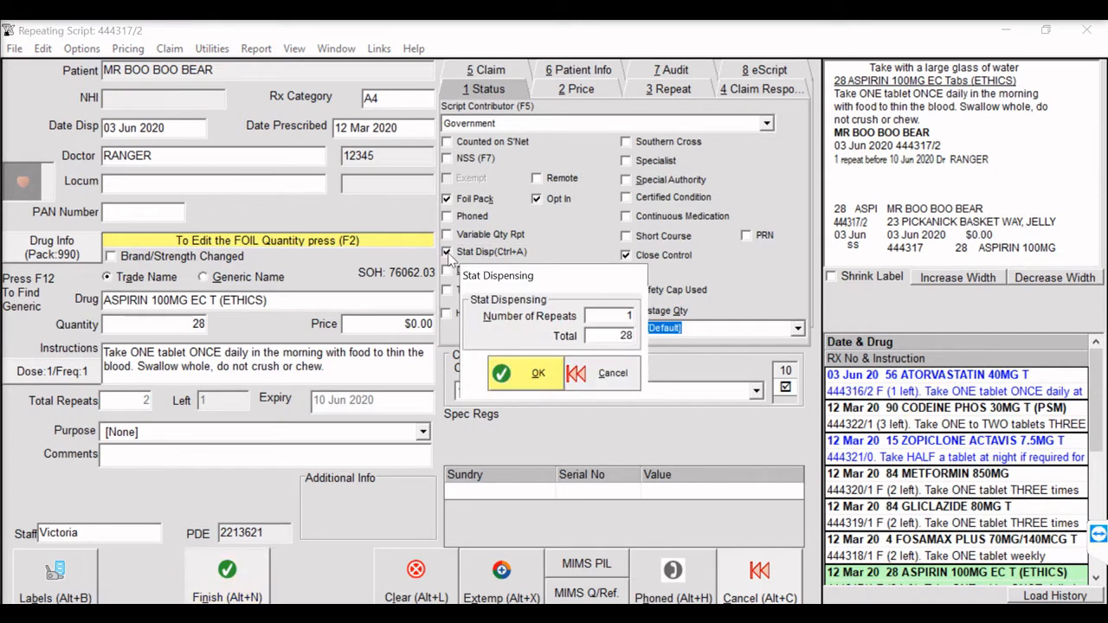
pyautogui.doubleClick(630, 315)
pyautogui.write('2')
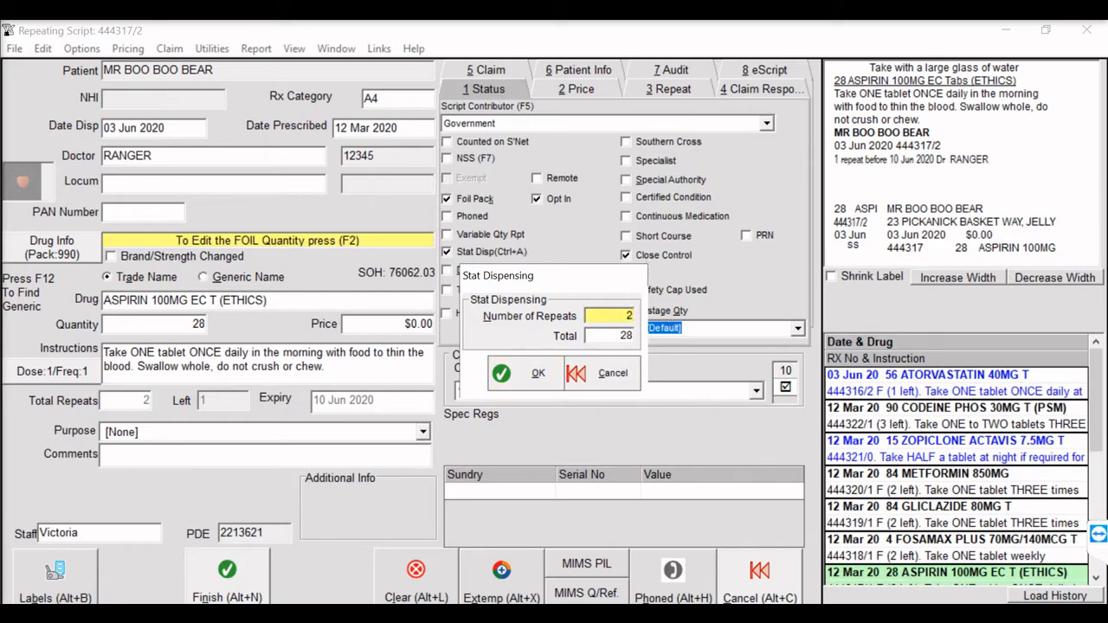
pyautogui.press('Tab')
pyautogui.press('Tab')
pyautogui.press('Return')
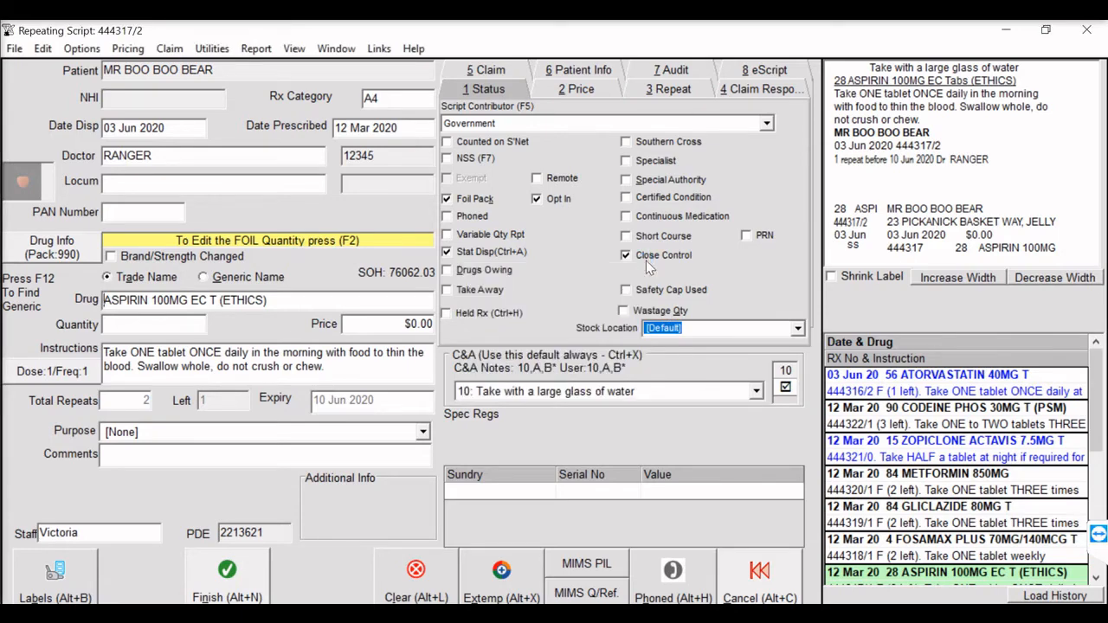
pyautogui.press('Return')
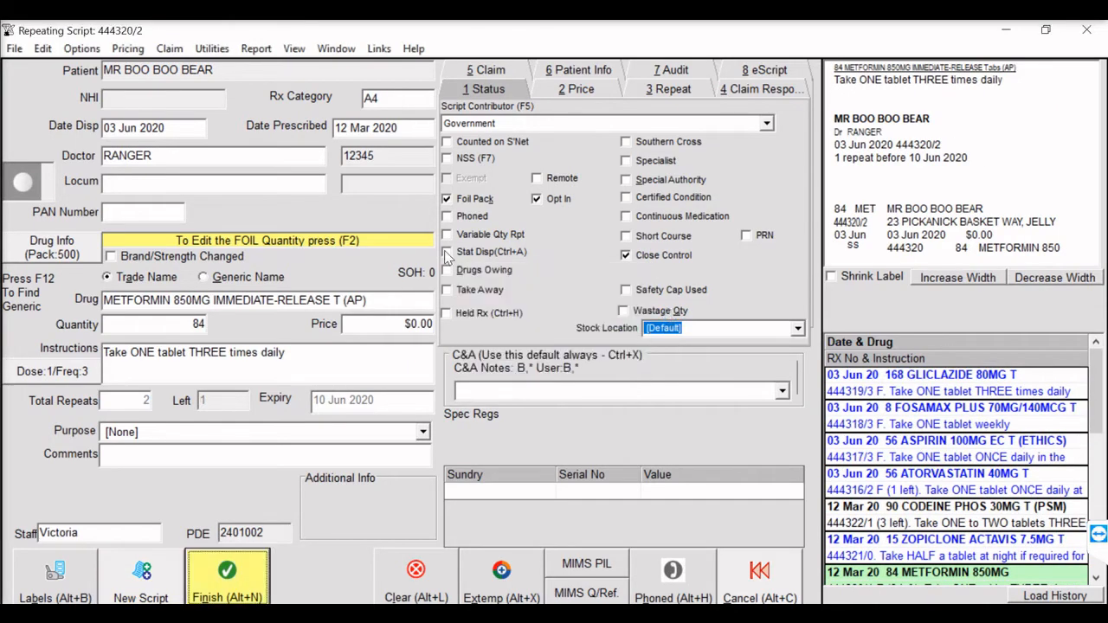
# - Stat dispense the Fosamax Plus, gliclazide and metformin repeats at doubled quantities of 8, 168 and 168, and finish each script
pyautogui.press('Return')
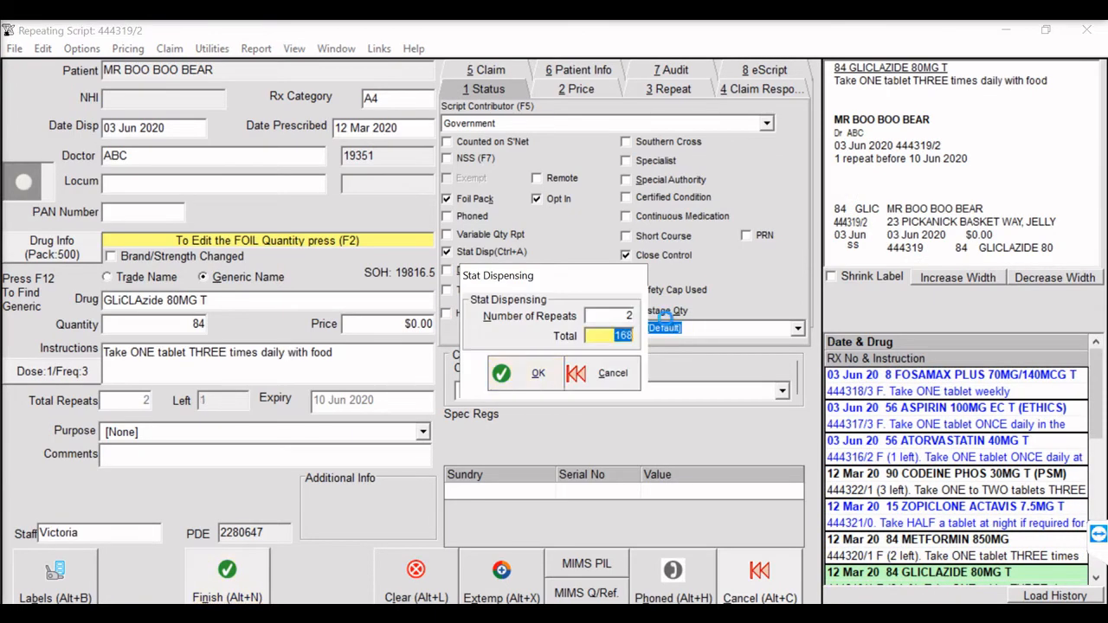
pyautogui.click(631, 314)
pyautogui.write('0')
pyautogui.press('Tab')
pyautogui.press('Tab')
pyautogui.press('Return')
pyautogui.press('Return')
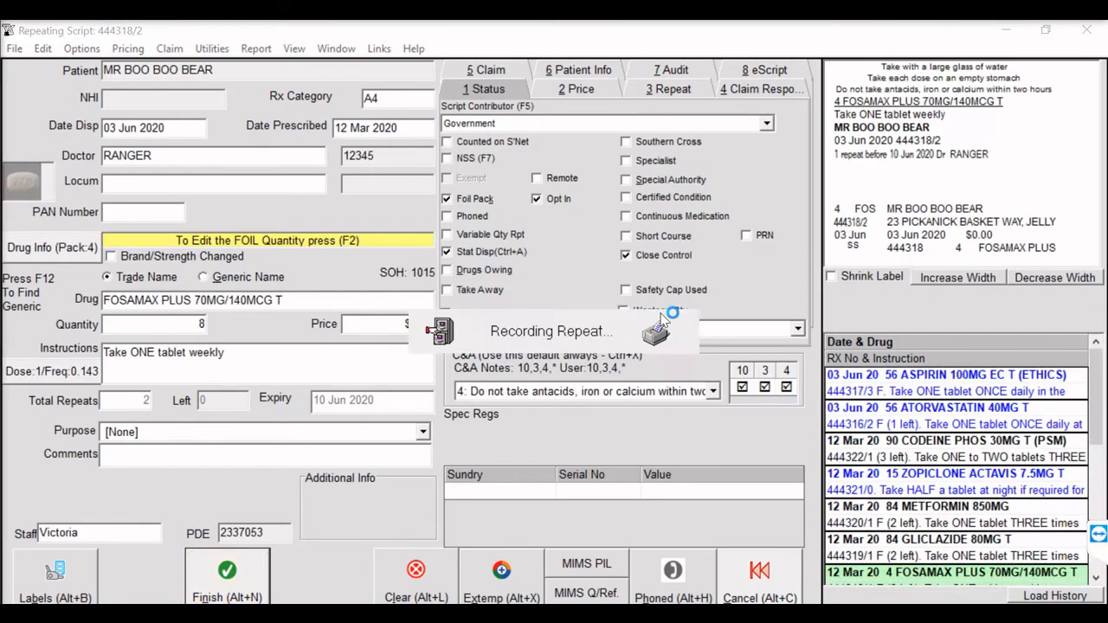
pyautogui.write('0')
pyautogui.press('Tab')
pyautogui.press('Tab')
pyautogui.press('Return')
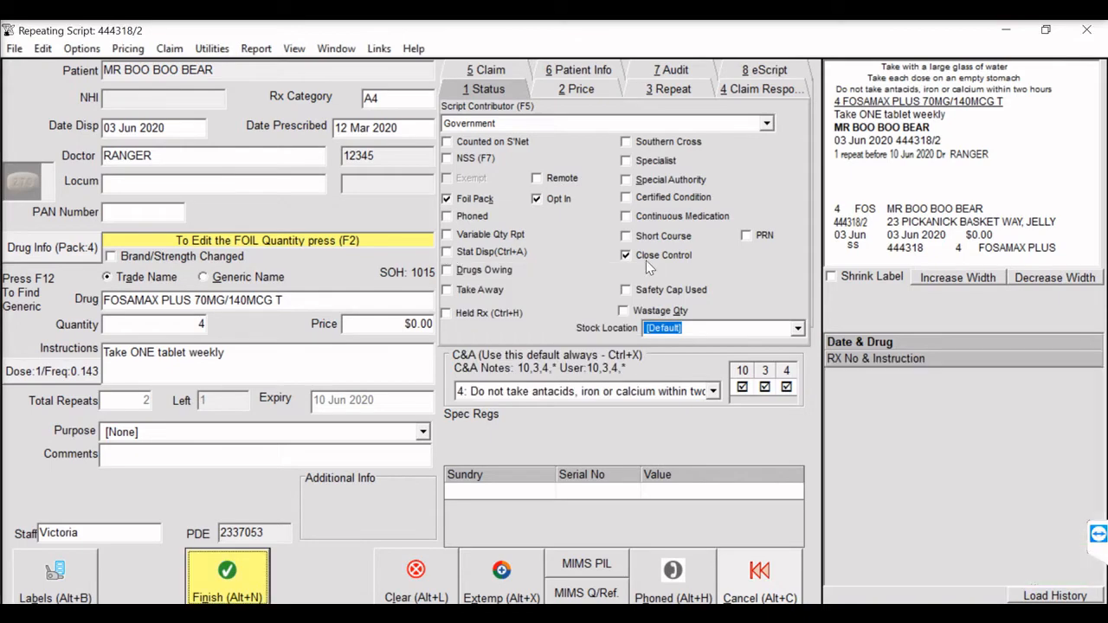
pyautogui.press('Return')
pyautogui.press('Return')
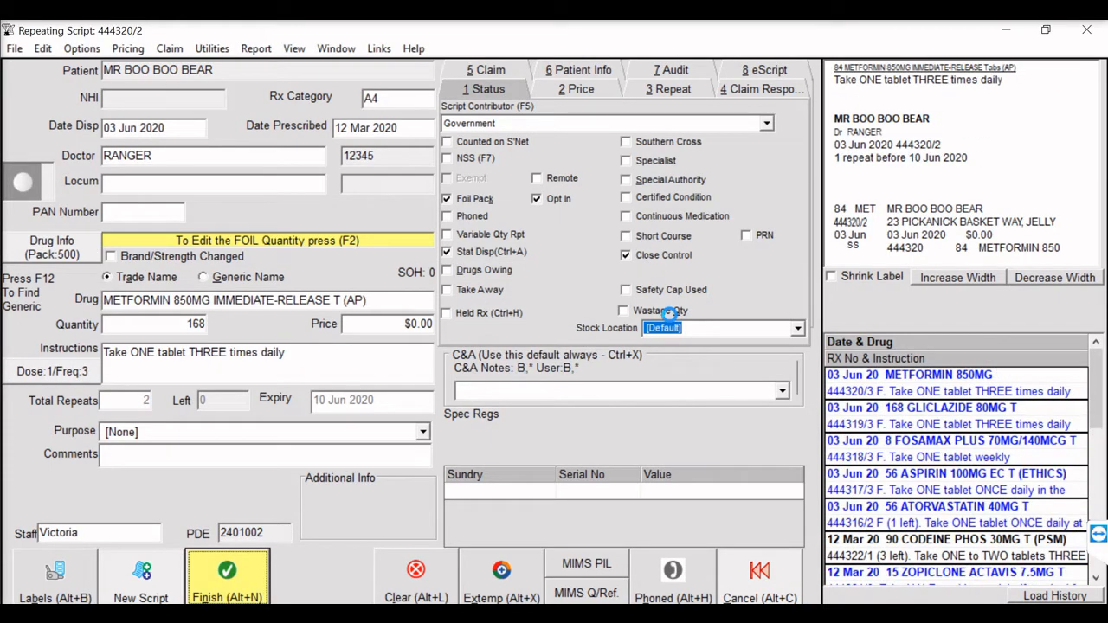
pyautogui.press('Return')
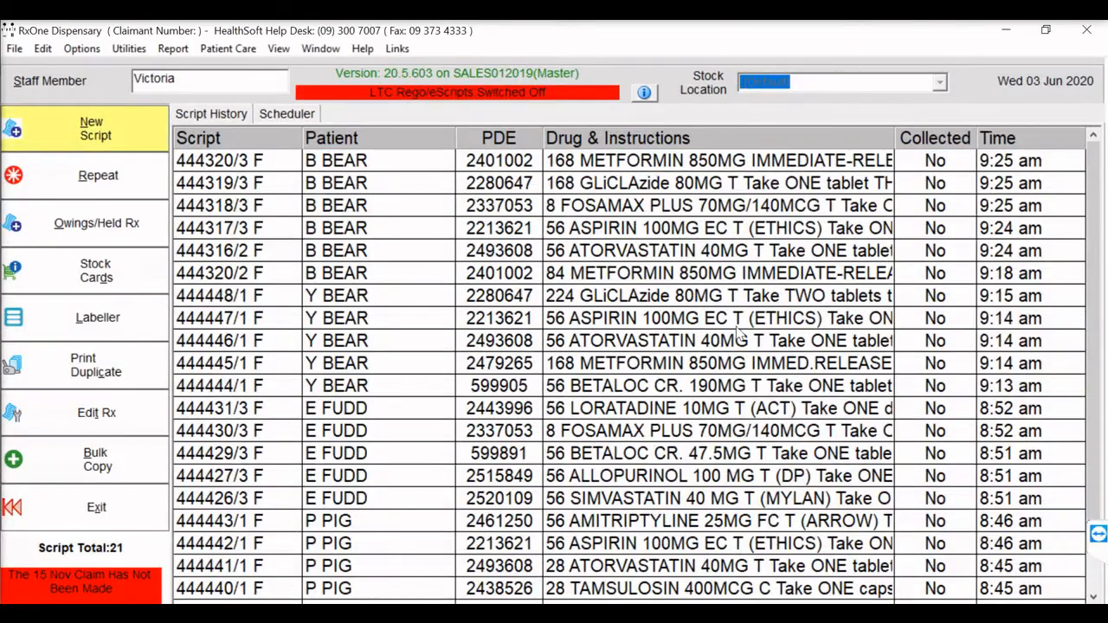
# - Preview the foil of the newly dispensed METFORMIN 850MG script with quantity 168, and return to the script history
pyautogui.click(377, 165)
pyautogui.rightClick(378, 165)
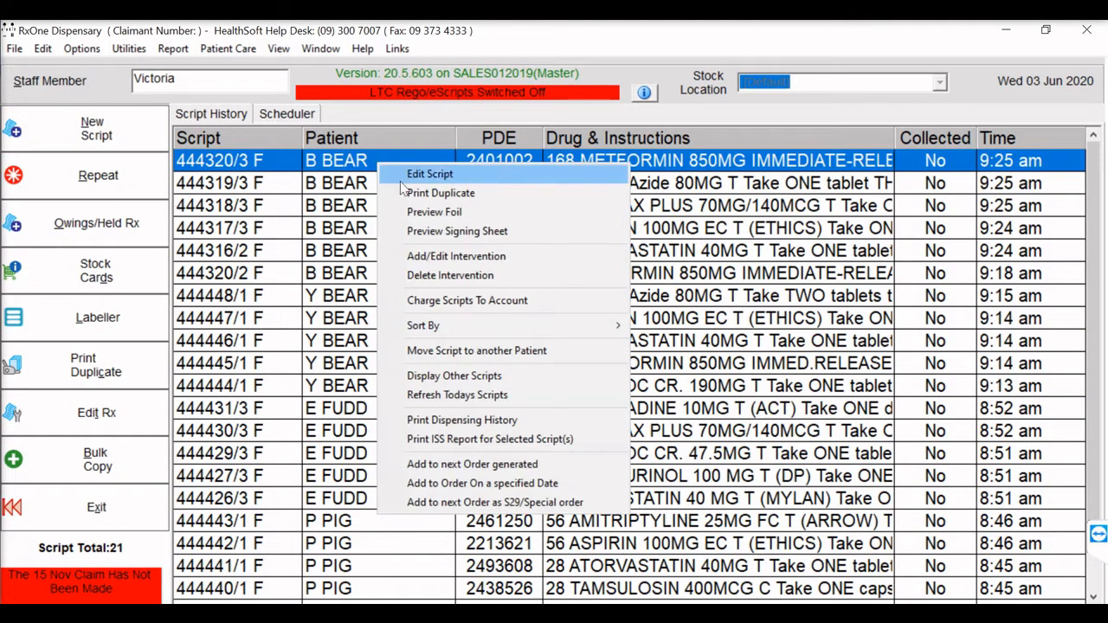
pyautogui.click(412, 213)
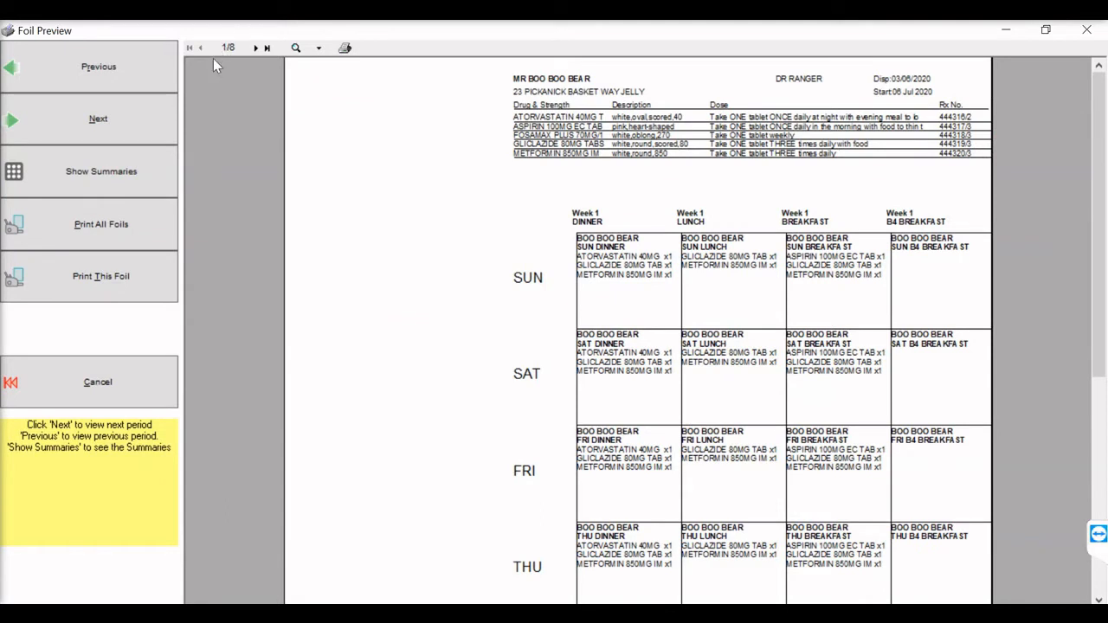
pyautogui.click(98, 382)
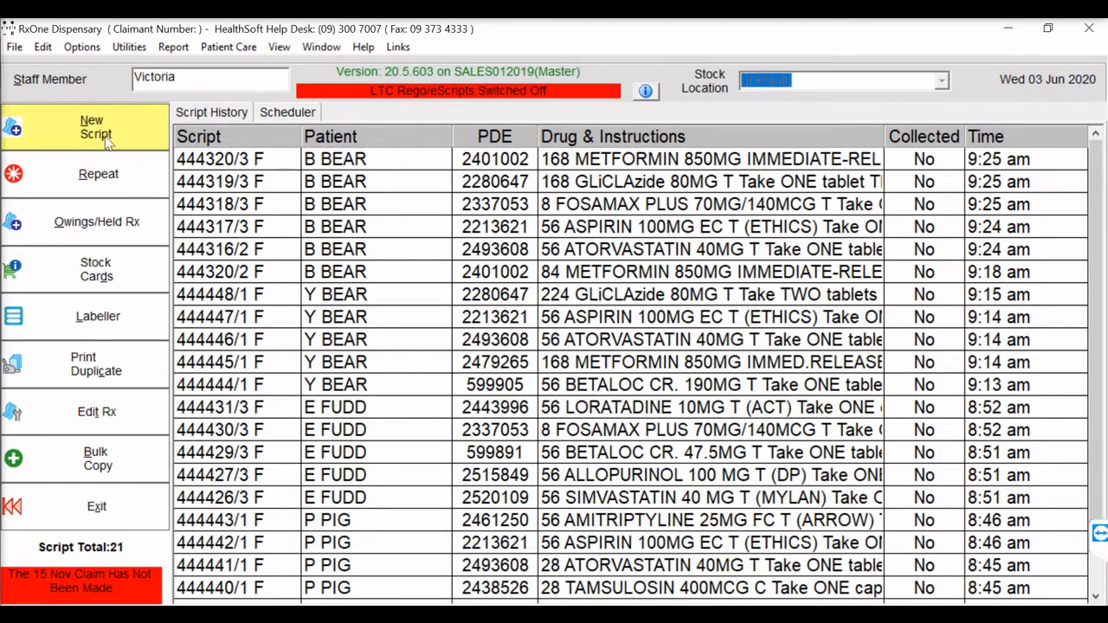
# - Turn on foil printing after dispensing a group of scripts with a foil in the local print options
pyautogui.click(83, 50)
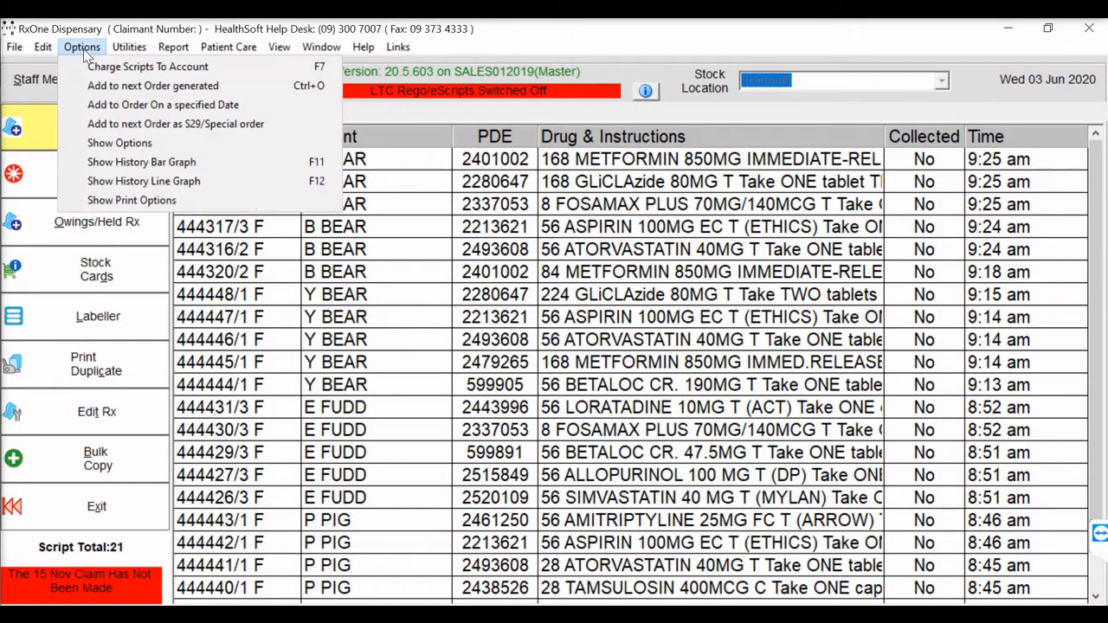
pyautogui.click(136, 201)
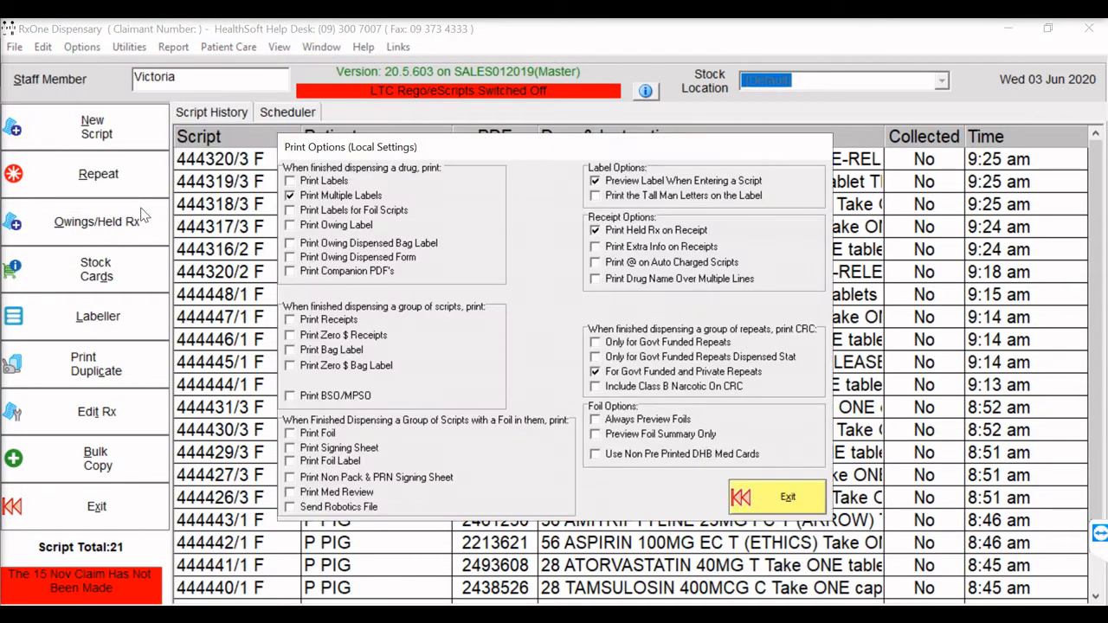
pyautogui.click(292, 433)
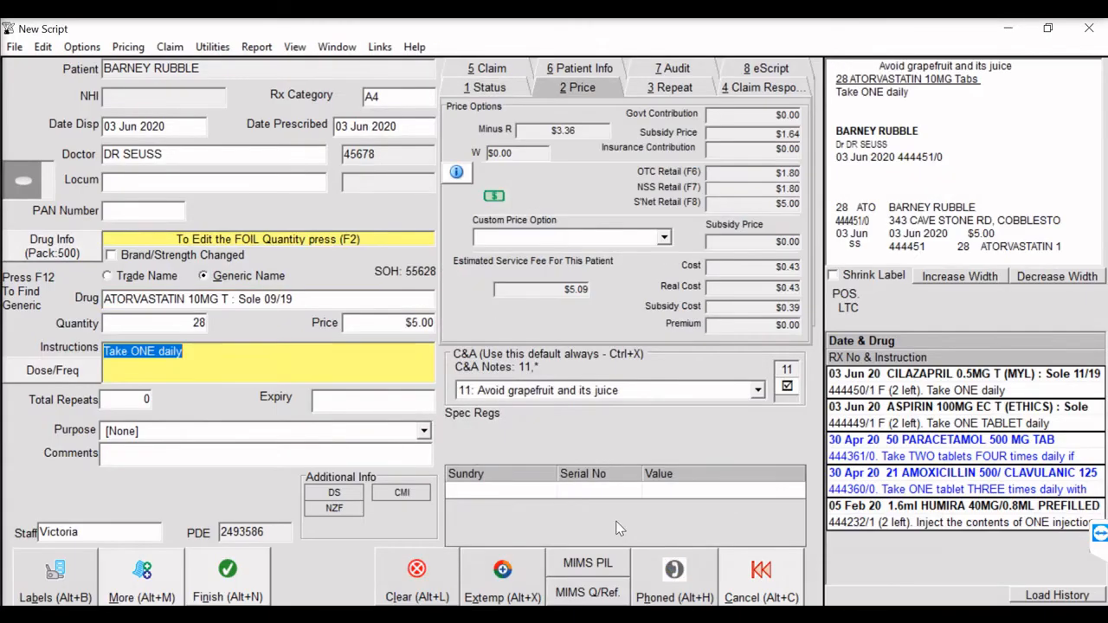
# - Finish the ATORVASTATIN 10MG foil script with 2 total repeats and dismiss the request for foils to print
pyautogui.click(132, 398)
pyautogui.write('2')
pyautogui.click(212, 591)
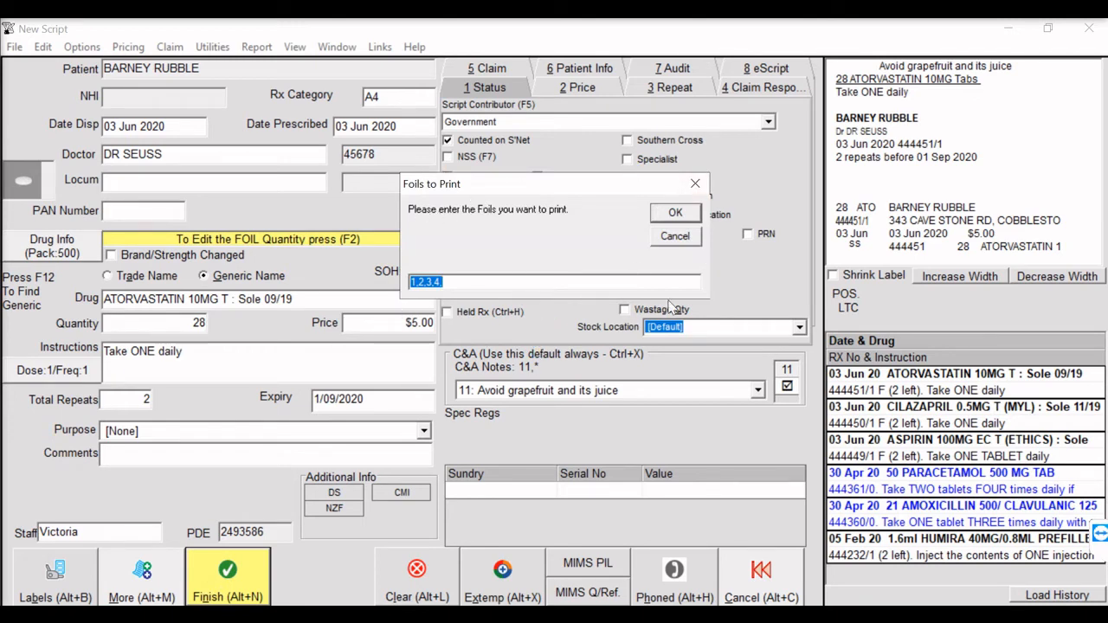
pyautogui.click(676, 216)
pyautogui.click(677, 237)
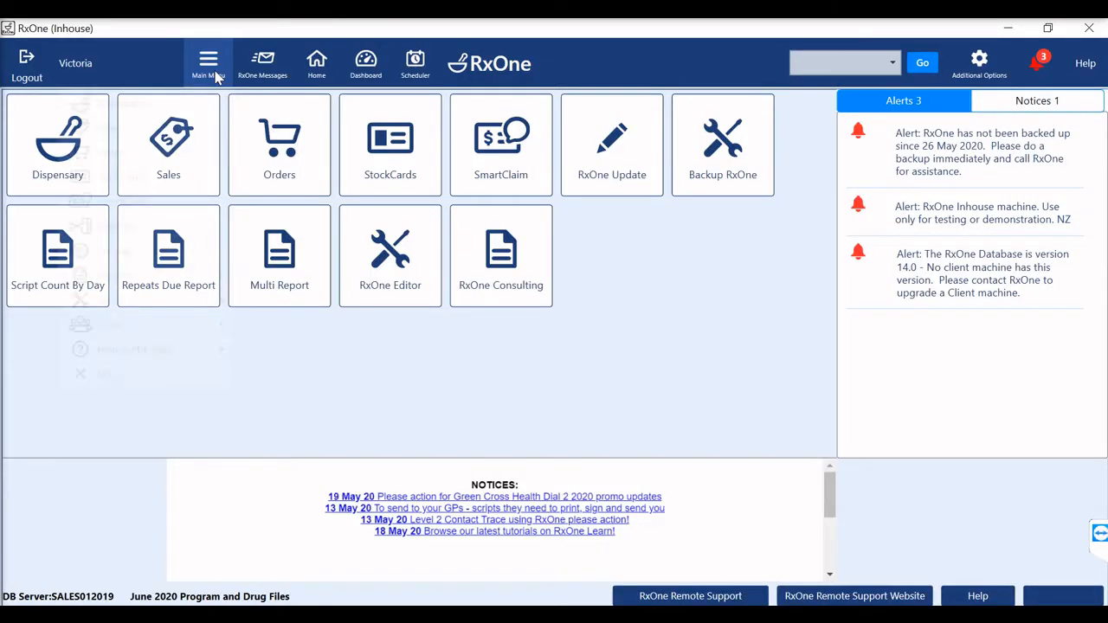
# - Open the Medico Perf foil layout for editing from the advanced Foil Packaging printer settings
pyautogui.click(215, 75)
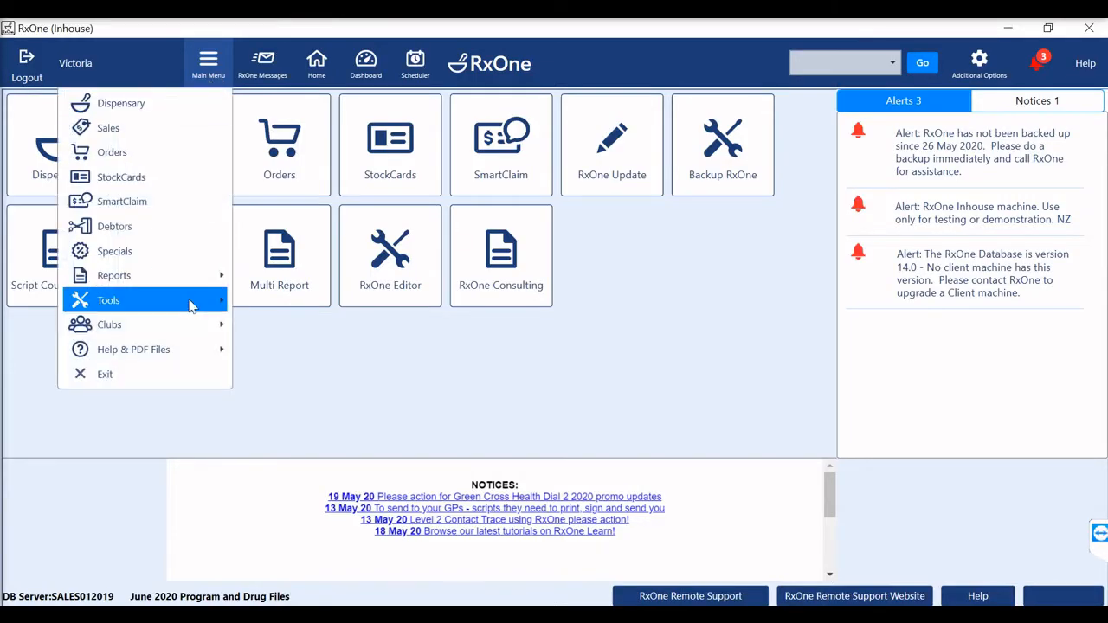
pyautogui.moveTo(188, 313)
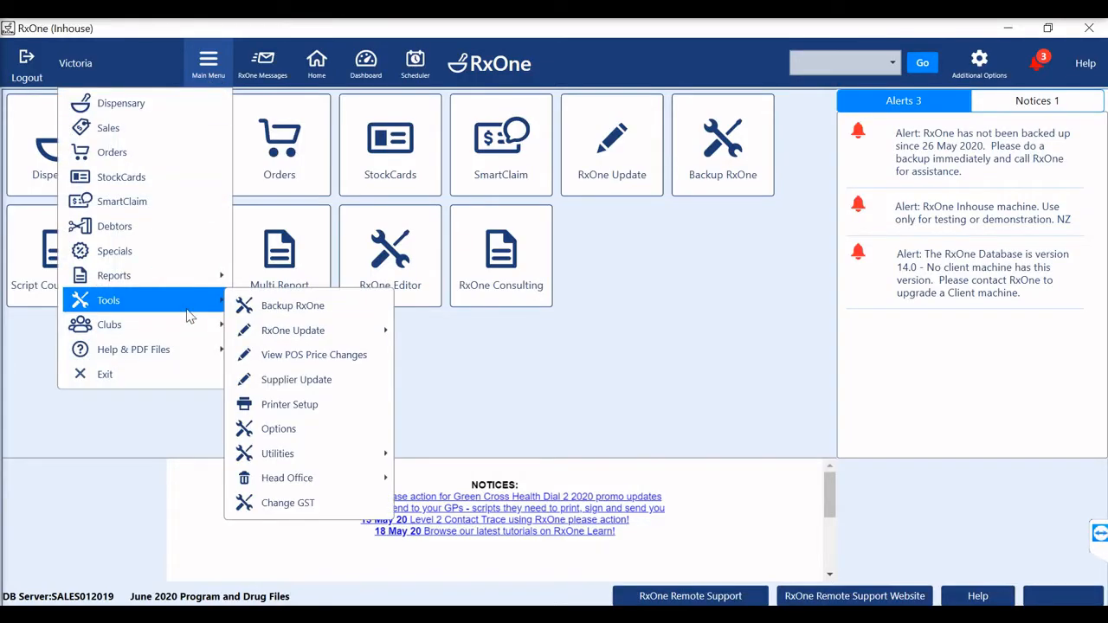
pyautogui.click(354, 406)
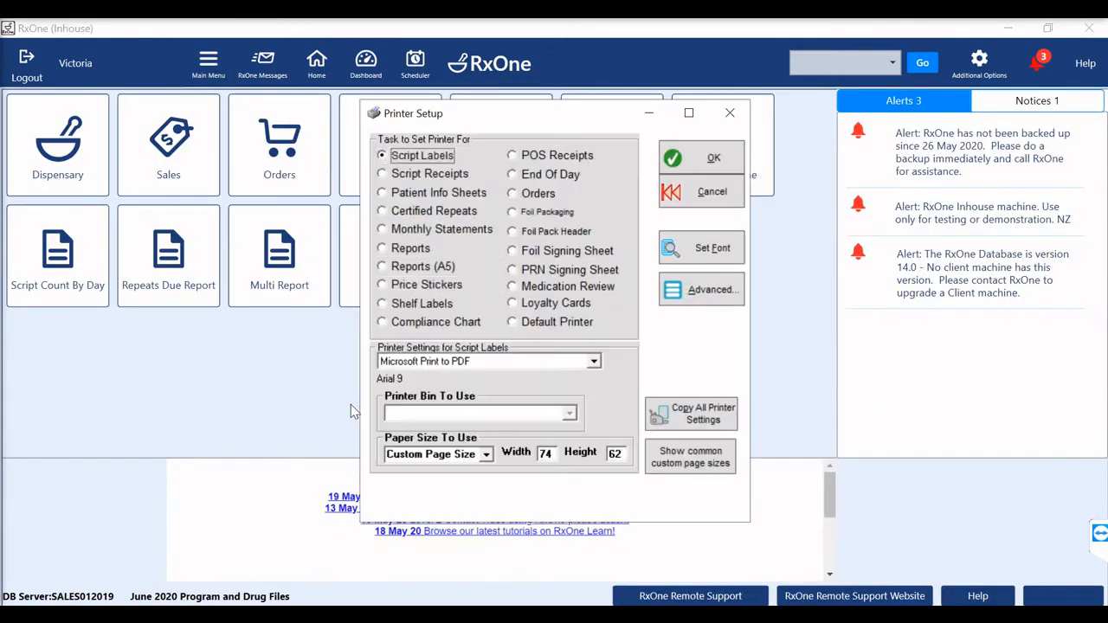
pyautogui.click(513, 213)
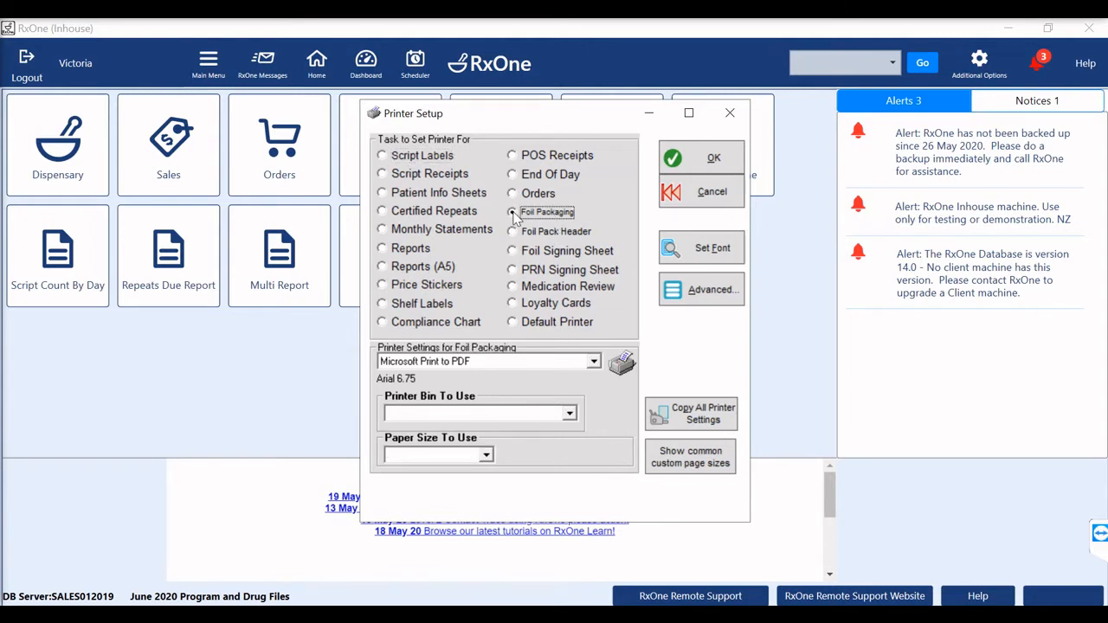
pyautogui.click(717, 295)
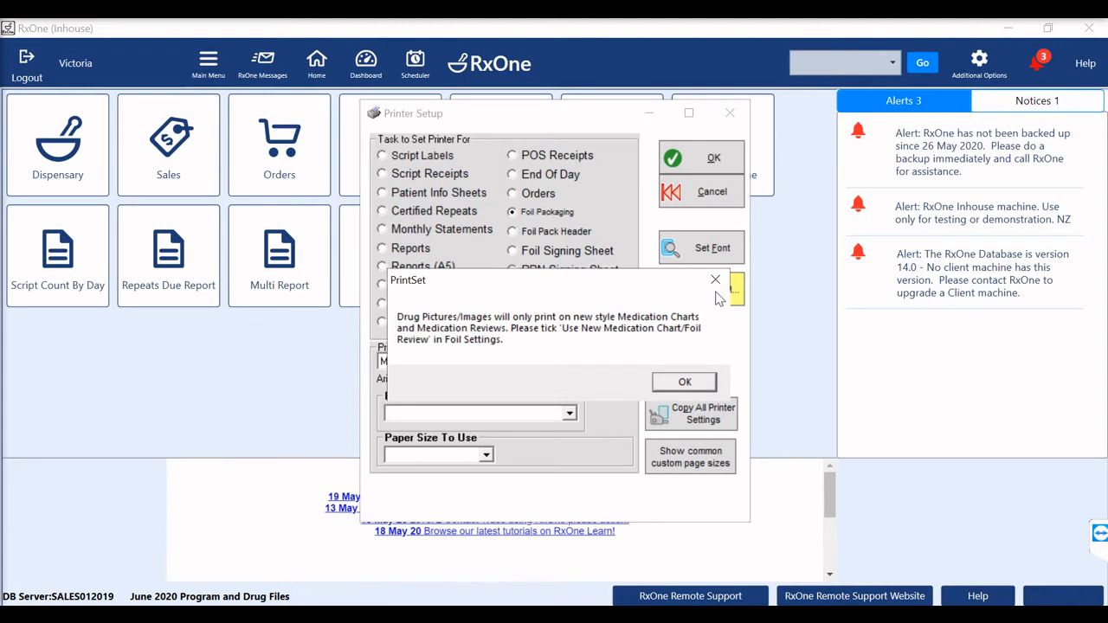
pyautogui.click(692, 384)
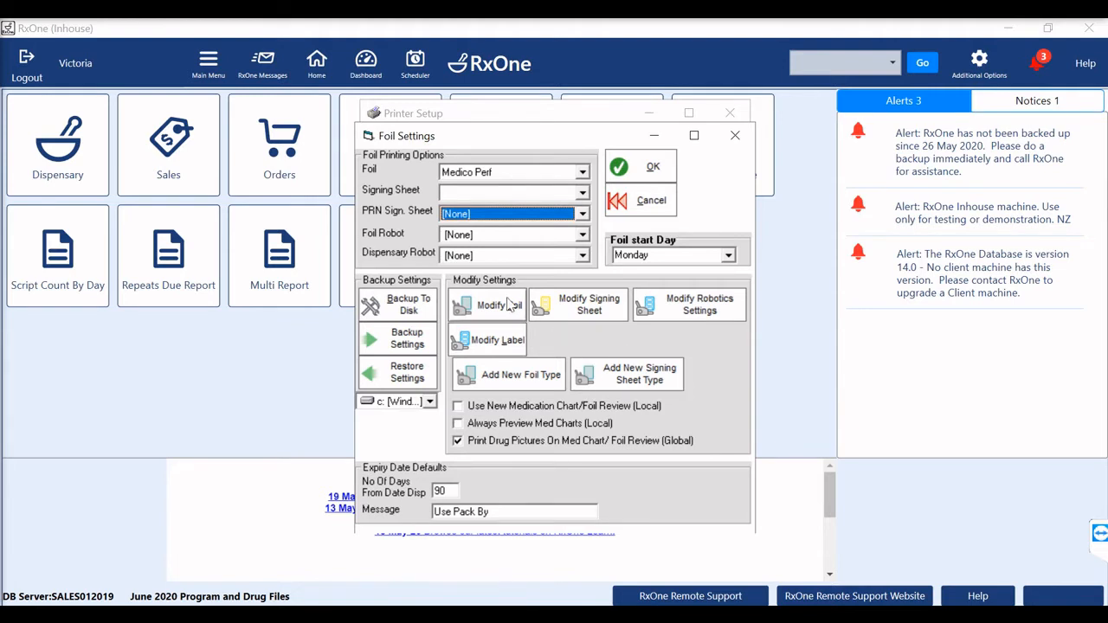
pyautogui.click(487, 316)
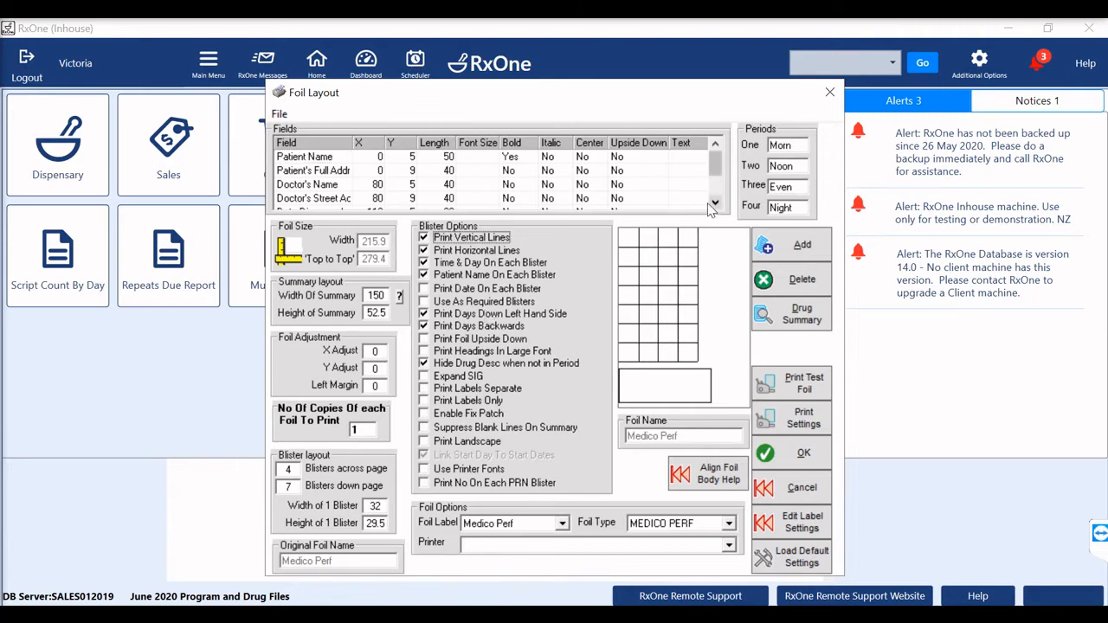
# - Add a Foil Comment field to the end of the Medico Perf foil layout's field list and delete it again
pyautogui.click(715, 203)
pyautogui.click(715, 203)
pyautogui.click(715, 203)
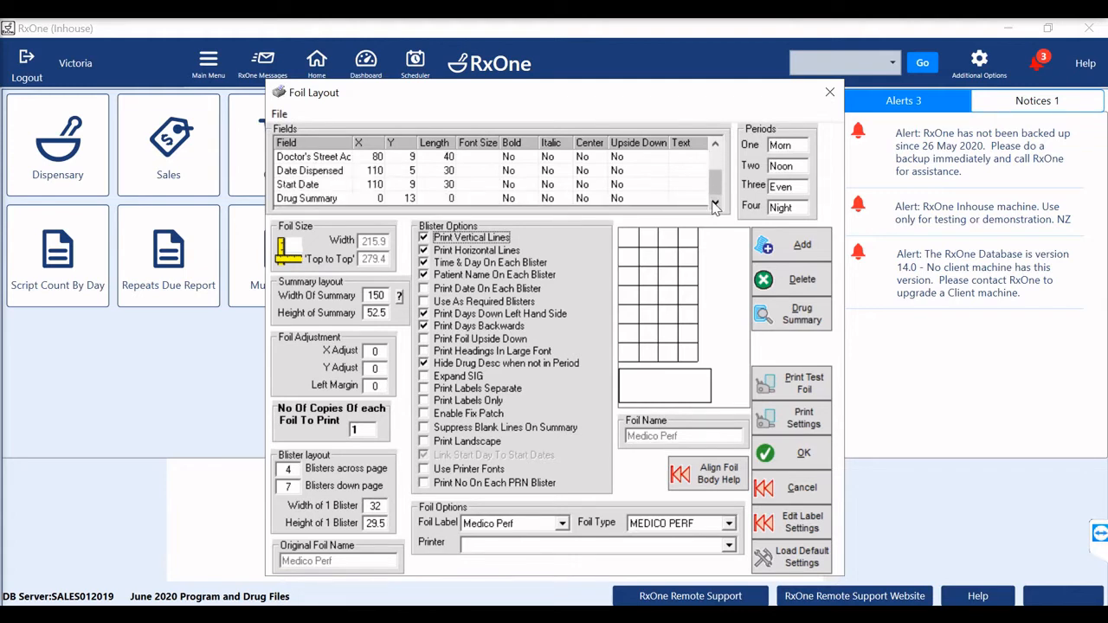
pyautogui.click(818, 253)
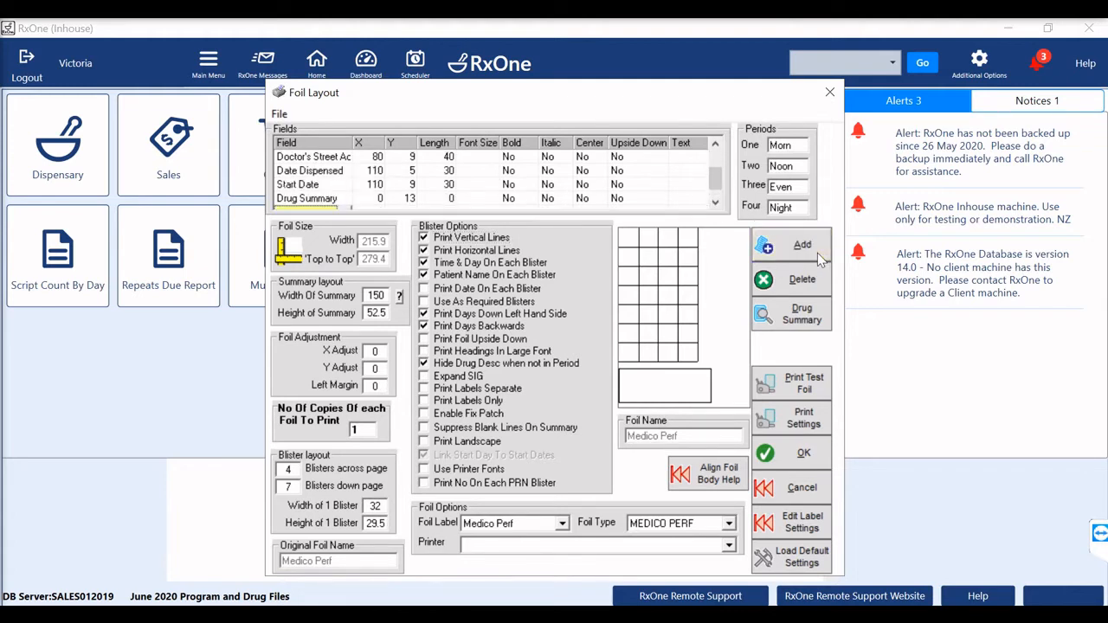
pyautogui.click(715, 204)
pyautogui.click(344, 198)
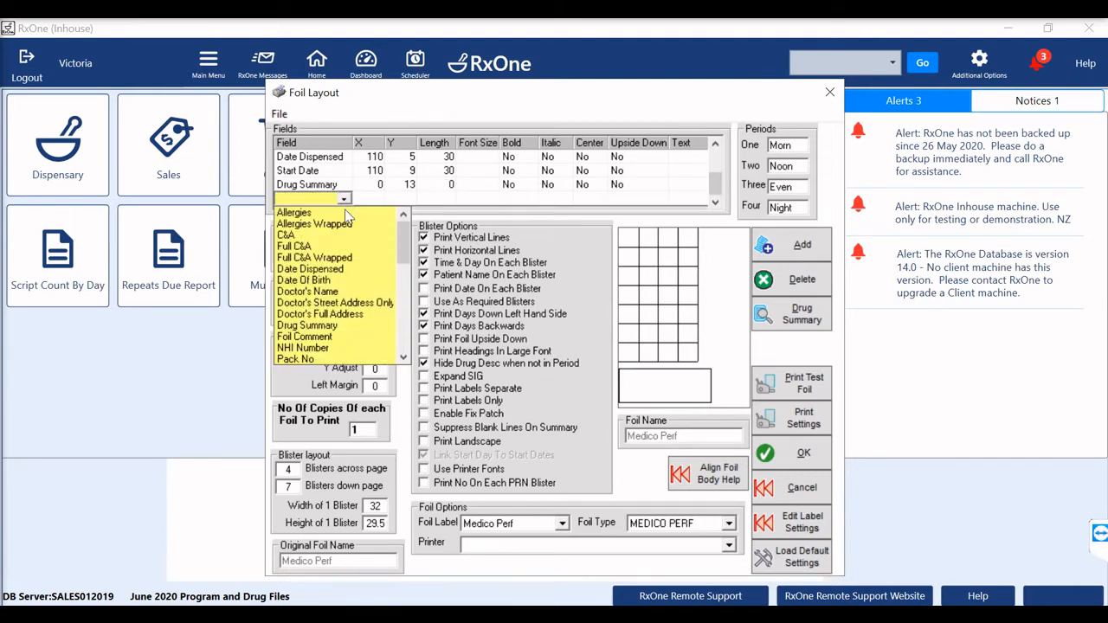
pyautogui.click(317, 337)
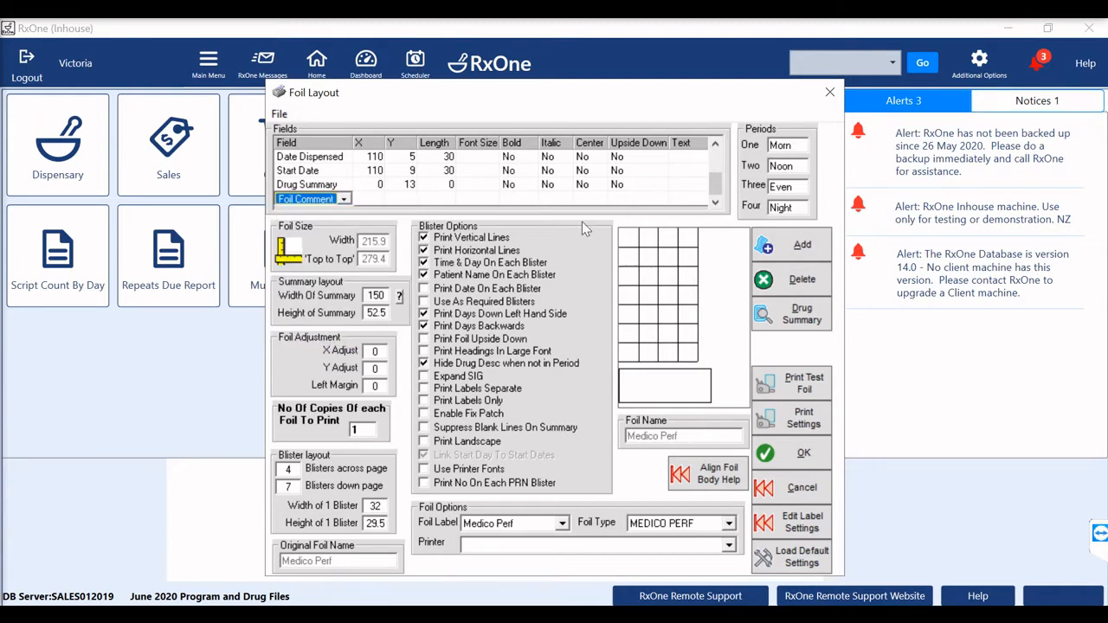
pyautogui.click(656, 167)
pyautogui.click(304, 201)
pyautogui.click(794, 280)
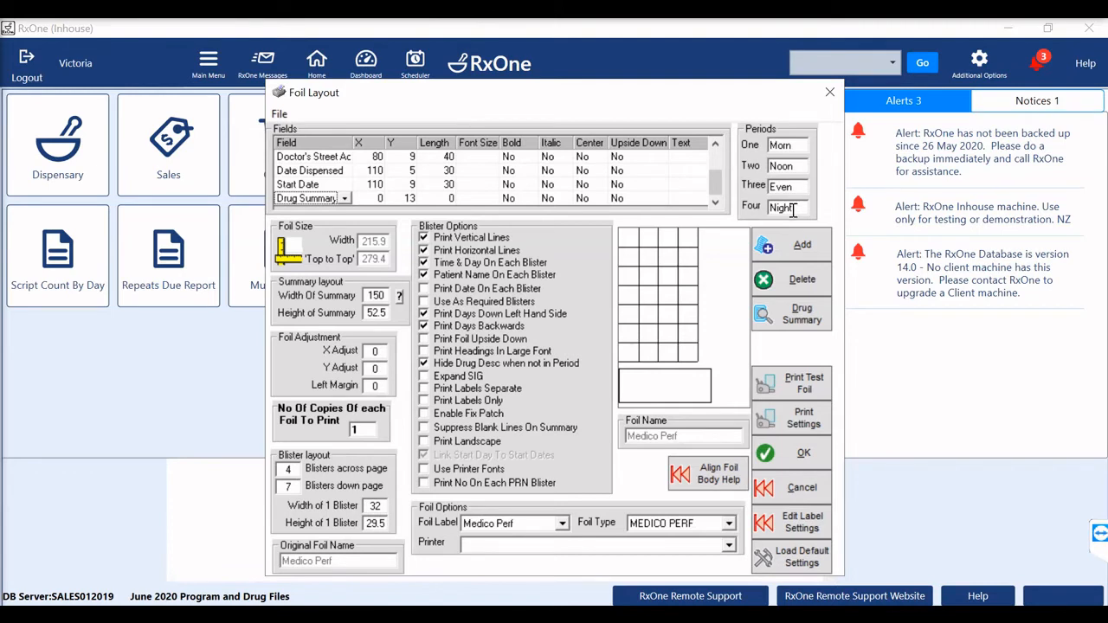
# - Rename the four foil periods as Breakfast, Lunch, Dinner and Bedtime
pyautogui.click(793, 146)
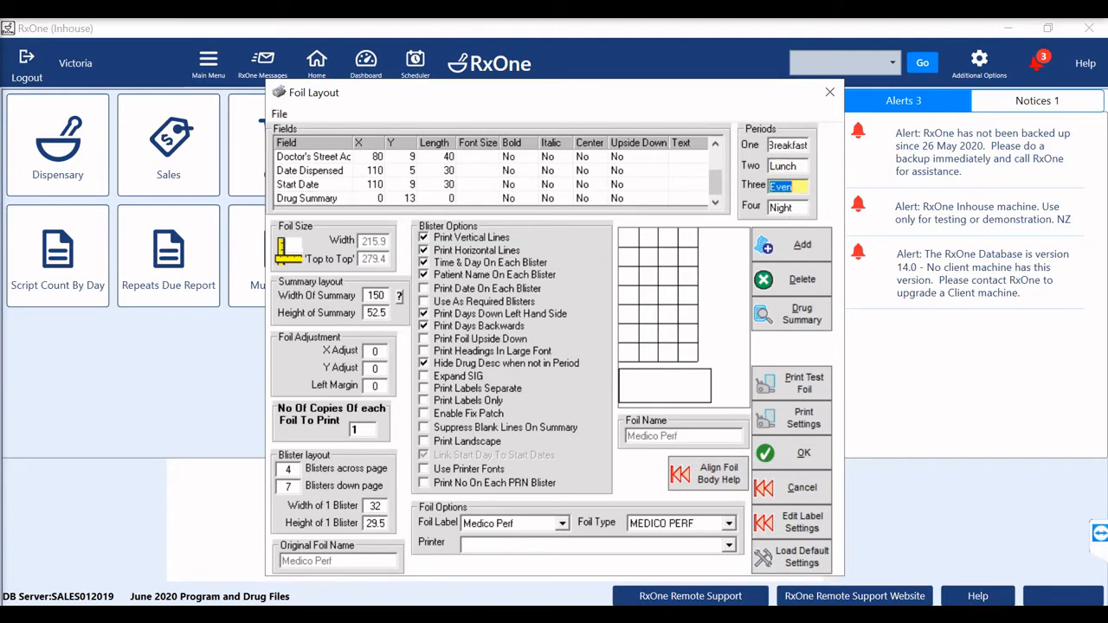
pyautogui.write('Dinner')
pyautogui.press('Tab')
pyautogui.write('Bedtime')
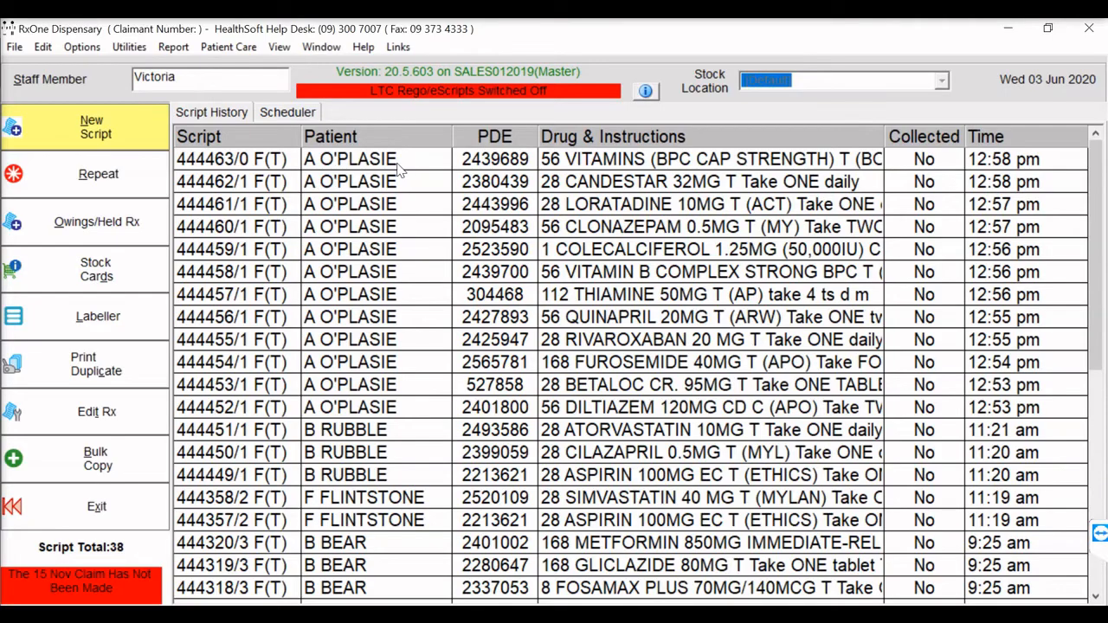
# - Preview the foil of the DILTIAZEM 120MG script and return to the script history
pyautogui.click(375, 415)
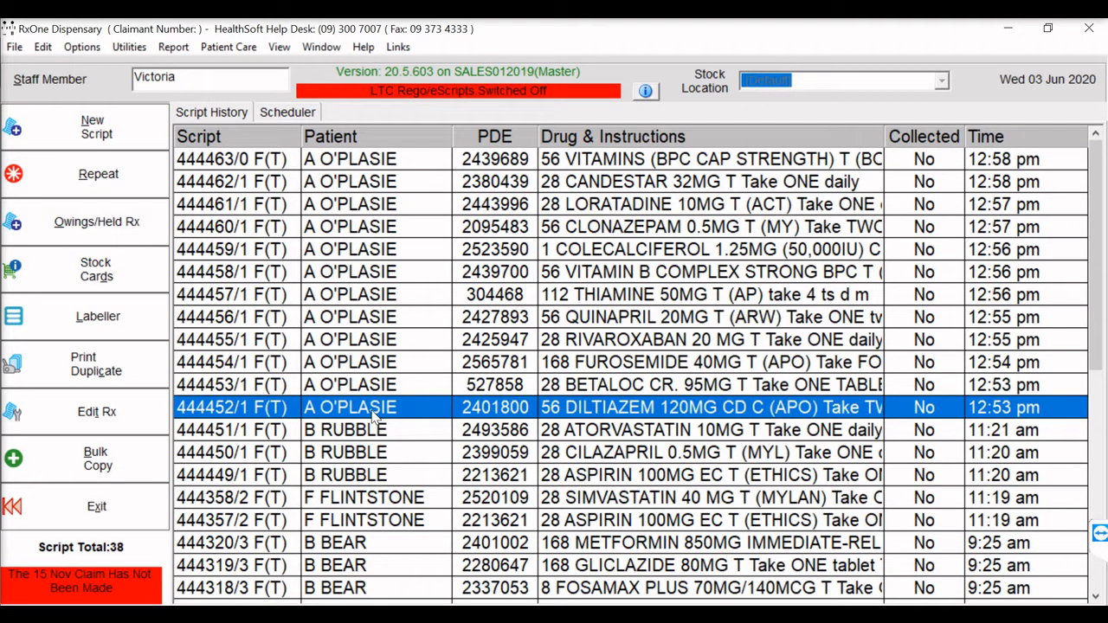
pyautogui.rightClick(387, 407)
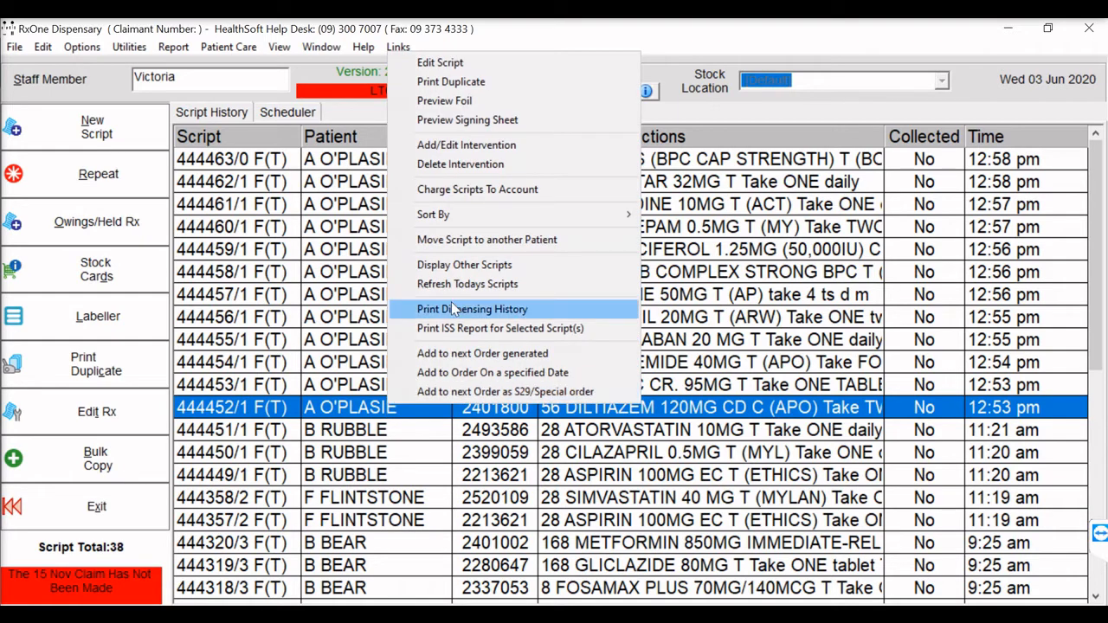
pyautogui.click(477, 101)
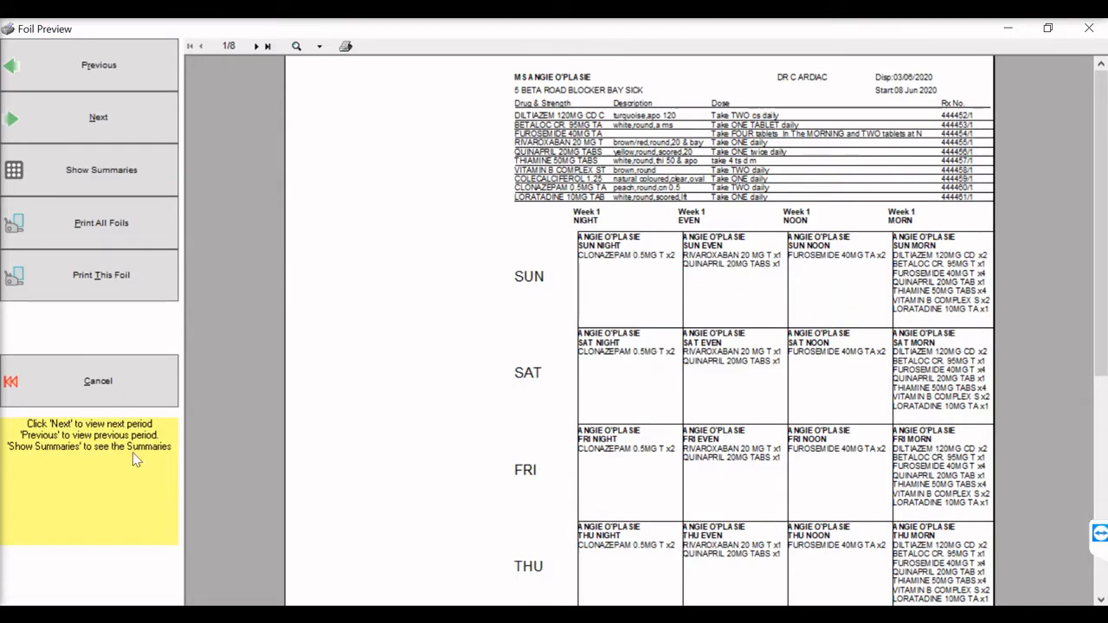
pyautogui.click(116, 389)
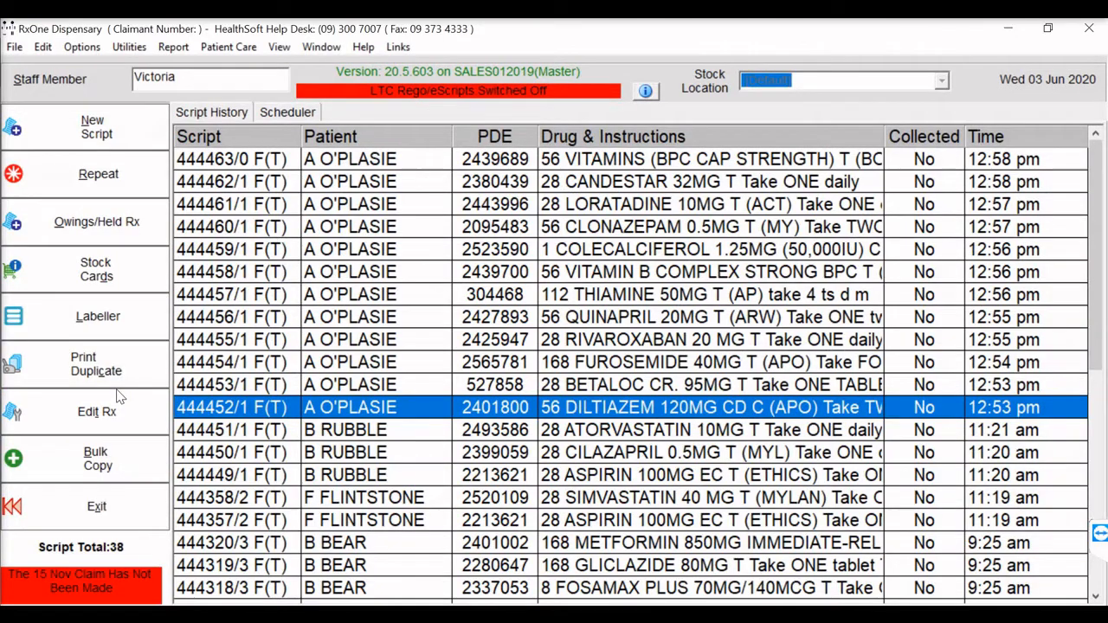
# - Set the foil font size to 6 on the DILTIAZEM 120MG script and finish editing it
pyautogui.doubleClick(621, 407)
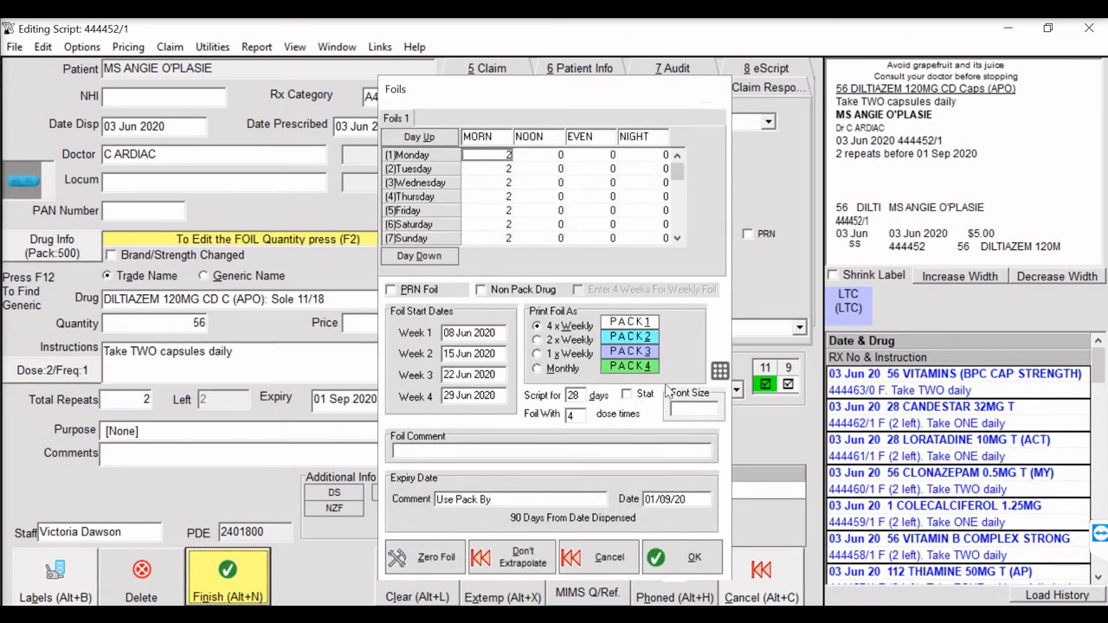
pyautogui.click(693, 410)
pyautogui.write('6')
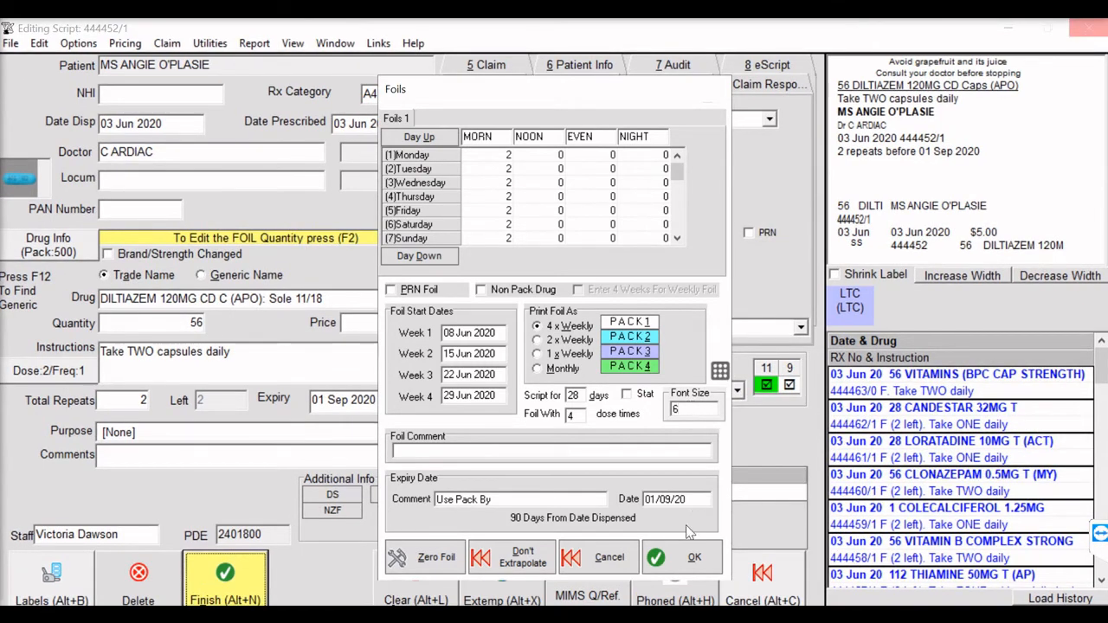
pyautogui.click(684, 556)
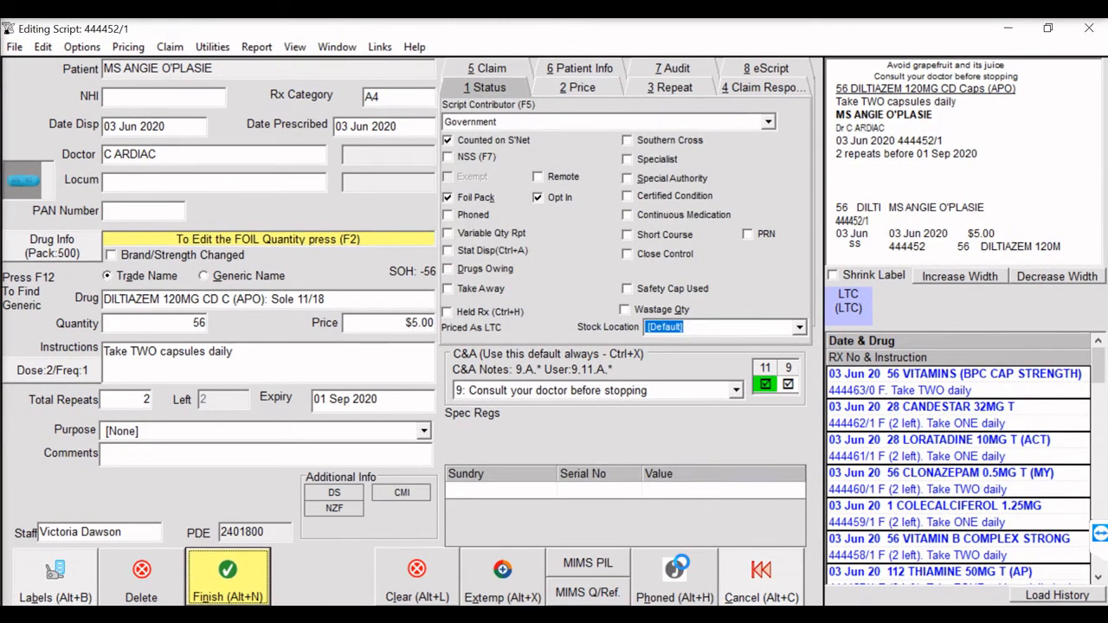
pyautogui.click(227, 577)
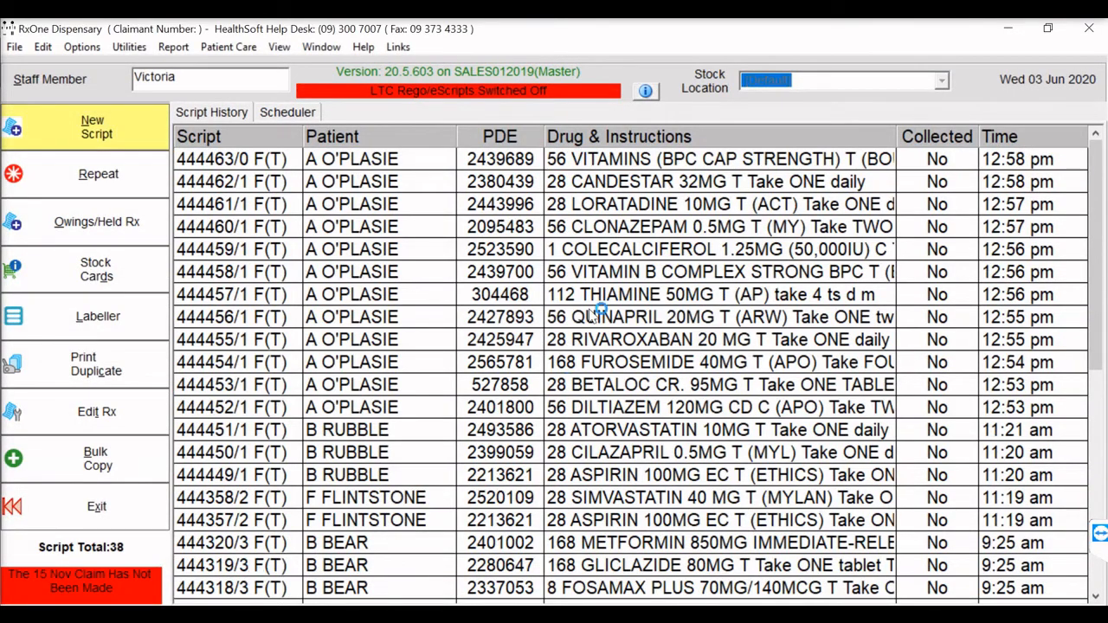
# - Preview the foil again from the same patient's VITAMINS script to check the reduced font size
pyautogui.rightClick(569, 163)
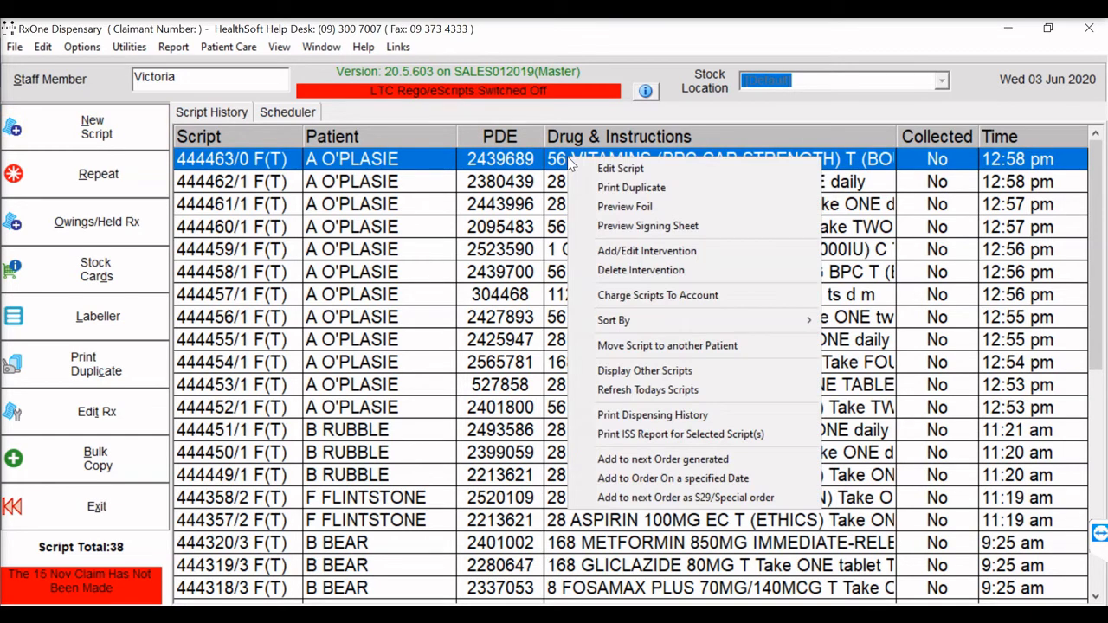
pyautogui.click(627, 206)
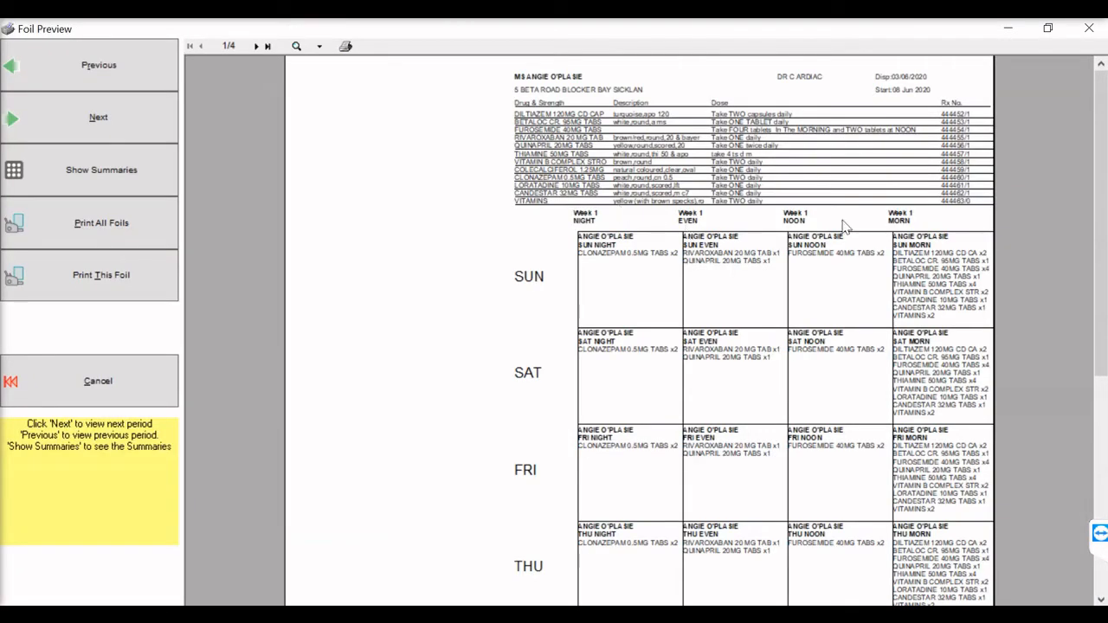